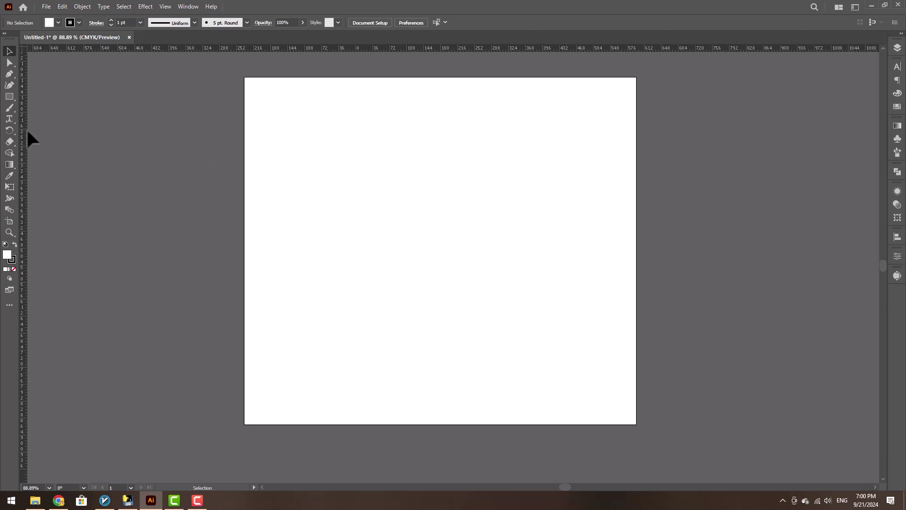
# Step: Draw a circle about 458 pt in diameter with no fill and a black stroke near the middle of the artboard
pyautogui.click(10, 97)
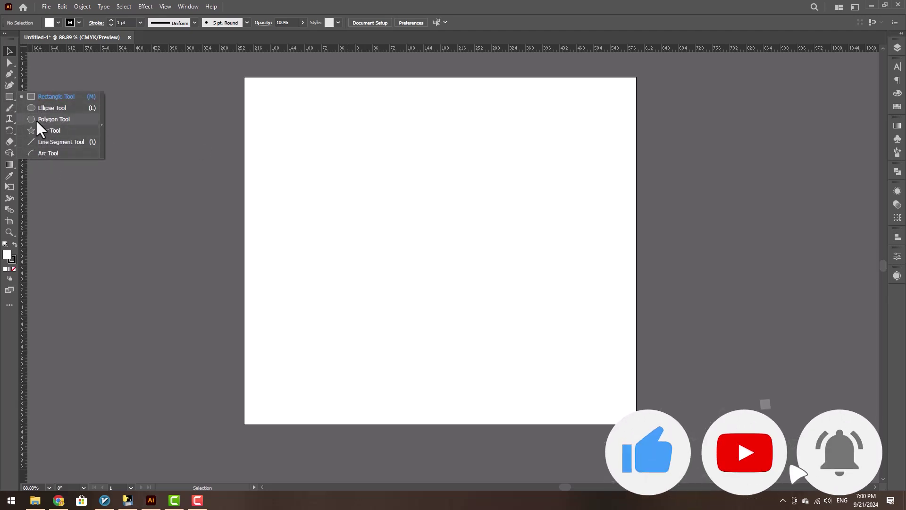
pyautogui.click(53, 106)
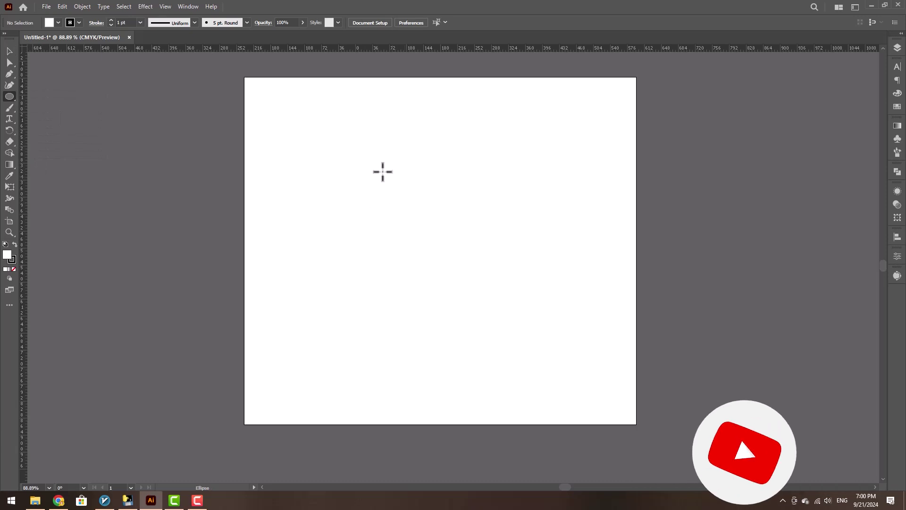
pyautogui.moveTo(343, 138); pyautogui.dragTo(559, 352)
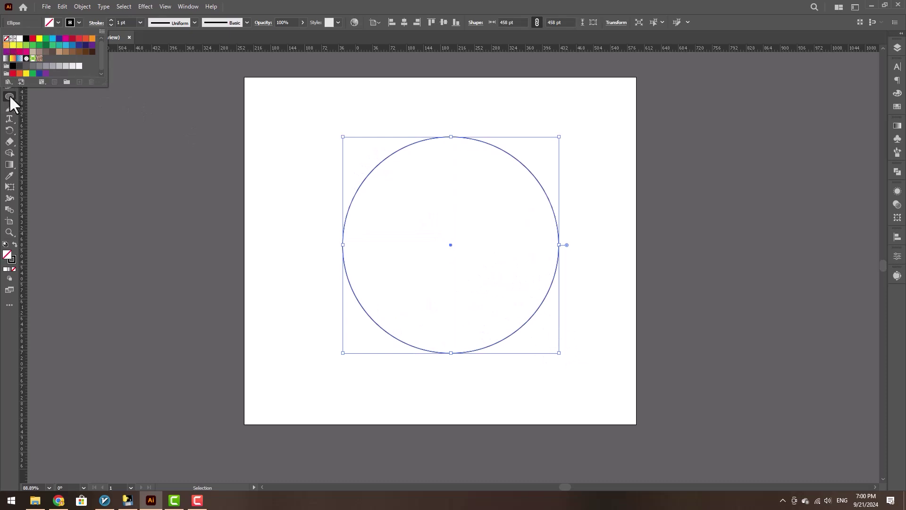
pyautogui.click(10, 97)
pyautogui.click(9, 51)
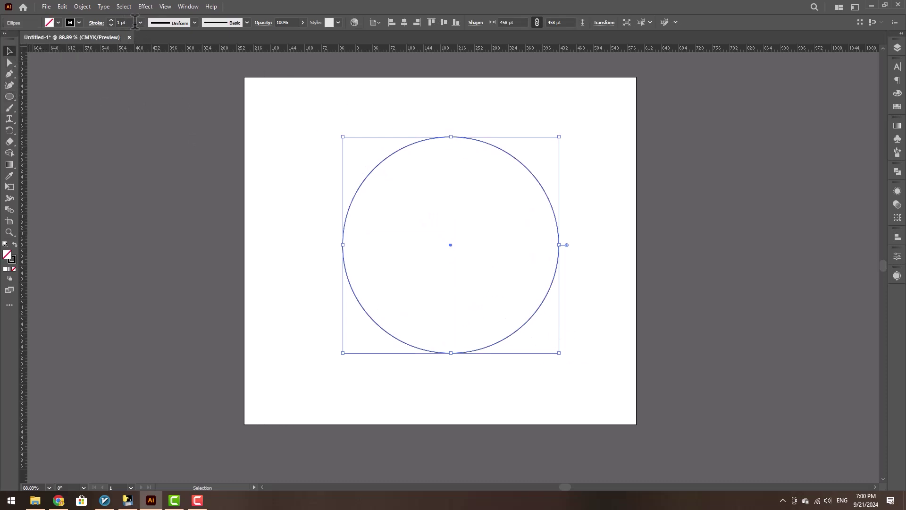
# Step: Set the circle's stroke weight to 5 pt and centre the circle horizontally on the artboard
pyautogui.write('3')
pyautogui.press('Return')
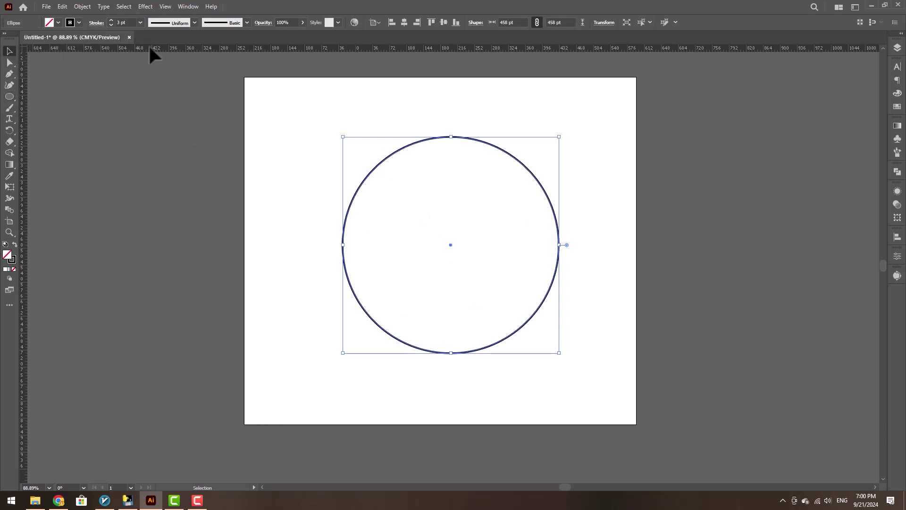
pyautogui.write('5')
pyautogui.press('Return')
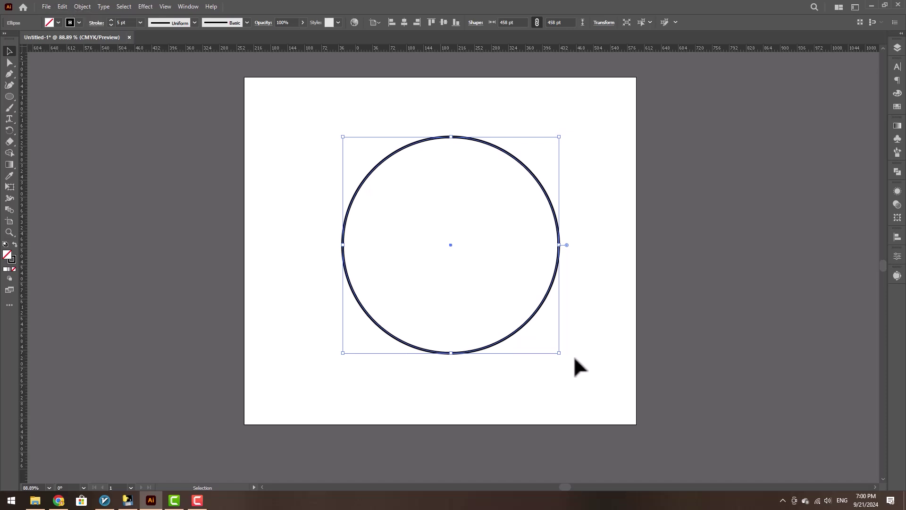
pyautogui.moveTo(546, 304); pyautogui.dragTo(524, 309)
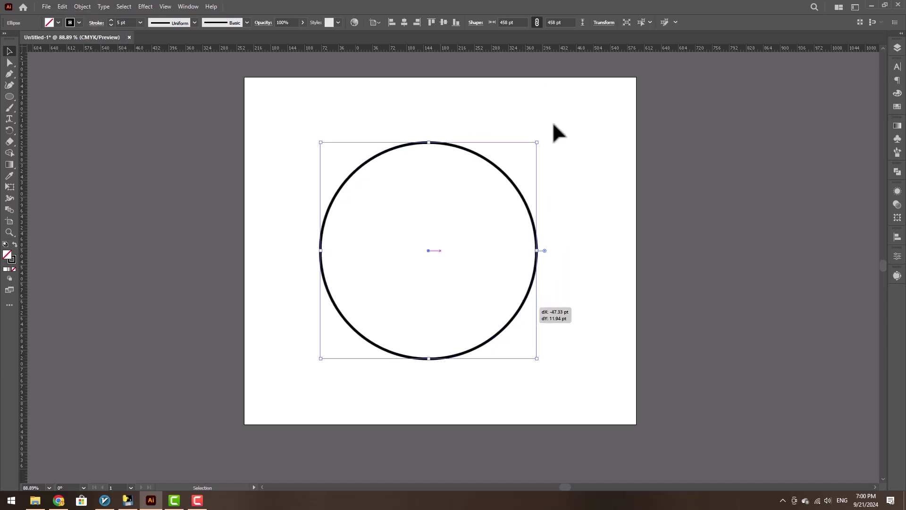
pyautogui.click(404, 22)
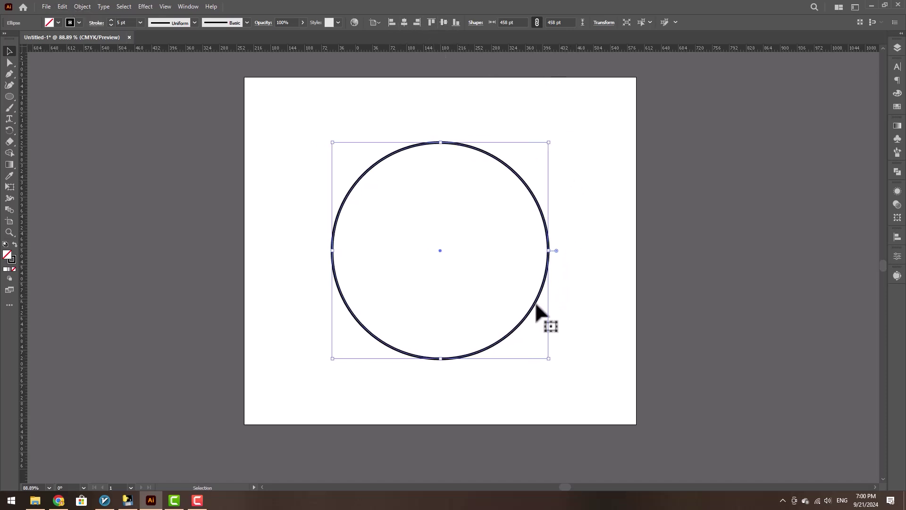
# Step: Place copies of the circle overlapping its upper-left and lower-left sides, and add a small upright ellipse across its lower edge
pyautogui.moveTo(536, 313); pyautogui.dragTo(441, 240)
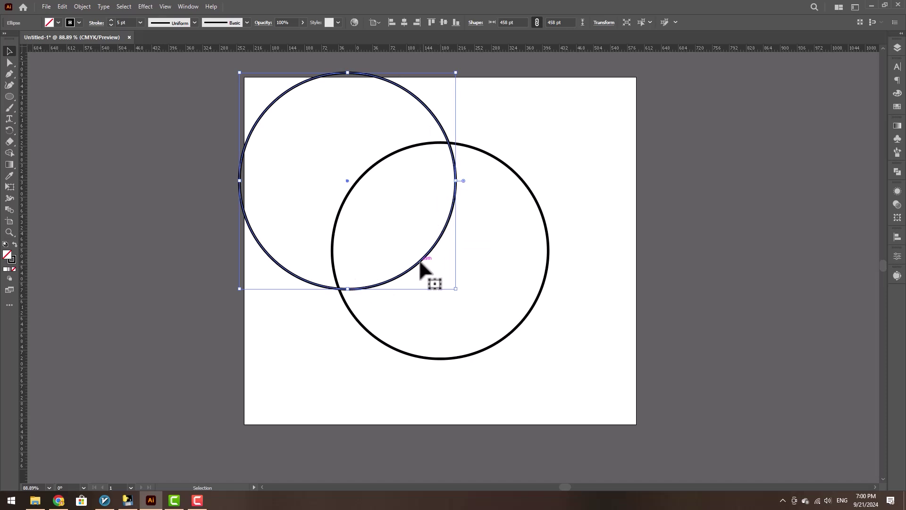
pyautogui.moveTo(419, 262); pyautogui.dragTo(537, 313)
pyautogui.moveTo(572, 340); pyautogui.dragTo(531, 270)
pyautogui.moveTo(505, 234); pyautogui.dragTo(471, 373)
pyautogui.moveTo(474, 312); pyautogui.dragTo(468, 329)
pyautogui.moveTo(416, 268); pyautogui.dragTo(359, 374)
pyautogui.moveTo(471, 375); pyautogui.dragTo(491, 374)
pyautogui.moveTo(362, 367); pyautogui.dragTo(369, 377)
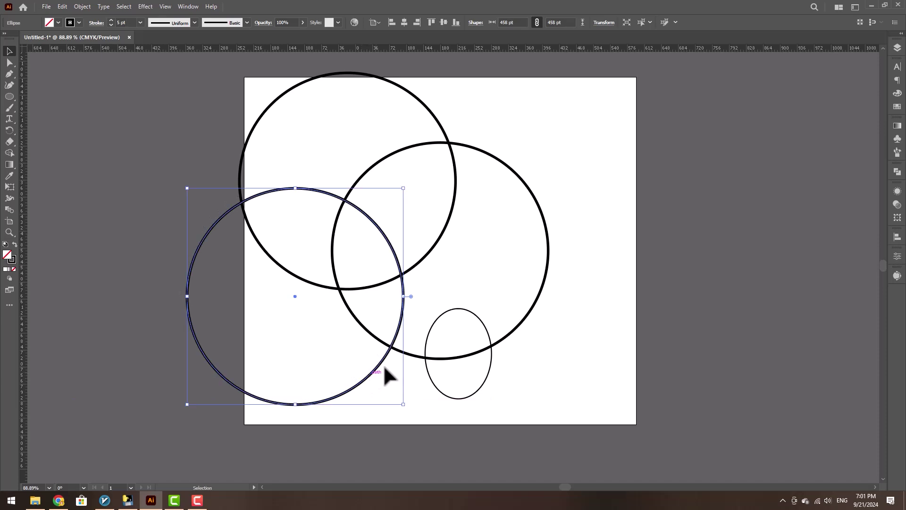
# Step: Set the stroke weight of all three circles and the small ellipse to 4 pt
pyautogui.moveTo(580, 132); pyautogui.dragTo(258, 365)
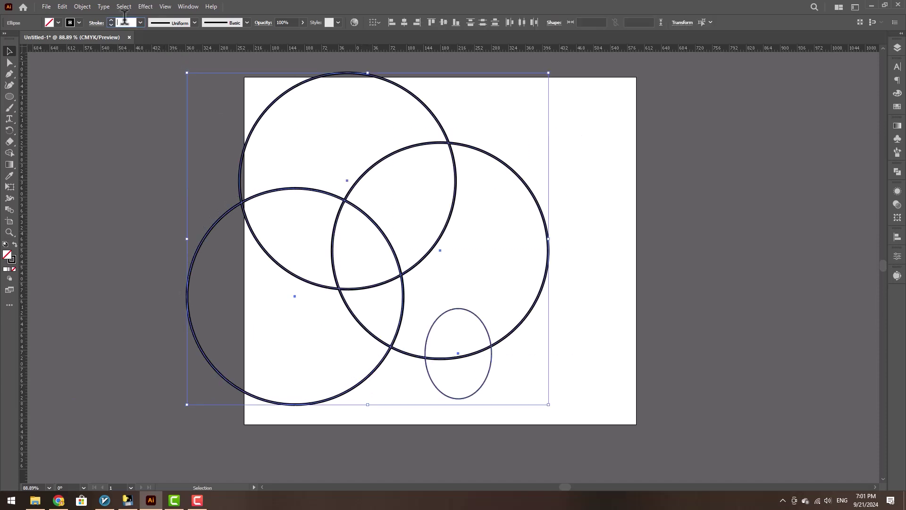
pyautogui.click(124, 18)
pyautogui.write('4')
pyautogui.press('Return')
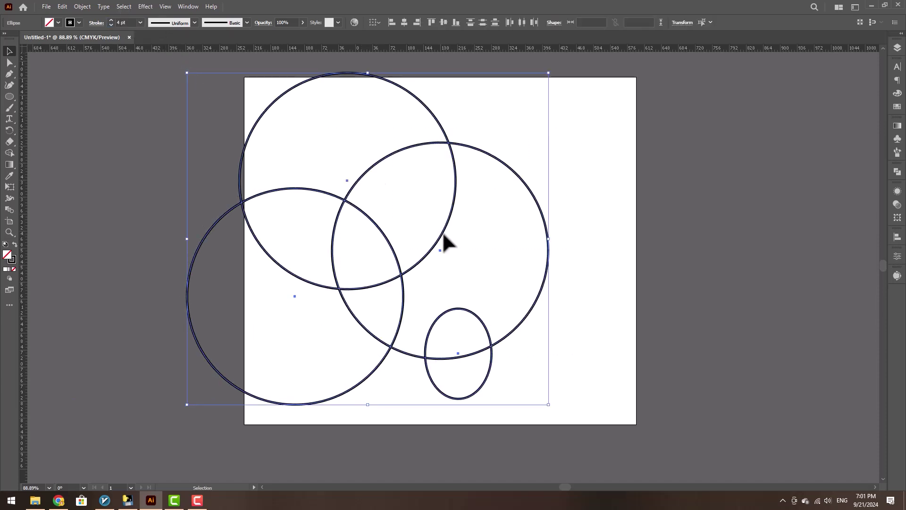
# Step: Move all the shapes slightly down and to the right, and shift the lower-left circle a little to the left
pyautogui.moveTo(444, 234); pyautogui.dragTo(453, 237)
pyautogui.click(463, 240)
pyautogui.moveTo(412, 320); pyautogui.dragTo(395, 322)
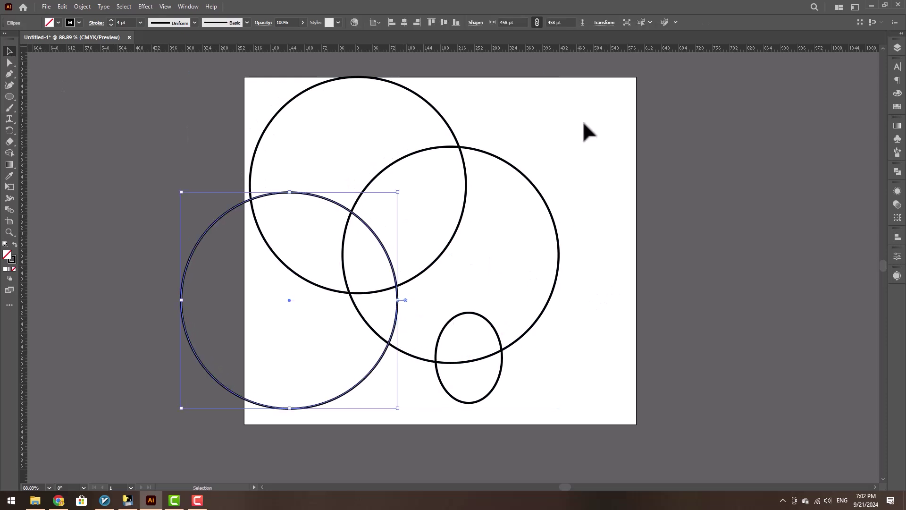
# Step: Use the Shape Builder on all the shapes to remove the parts of the two copied circles lying outside the original circle
pyautogui.moveTo(585, 124); pyautogui.dragTo(252, 430)
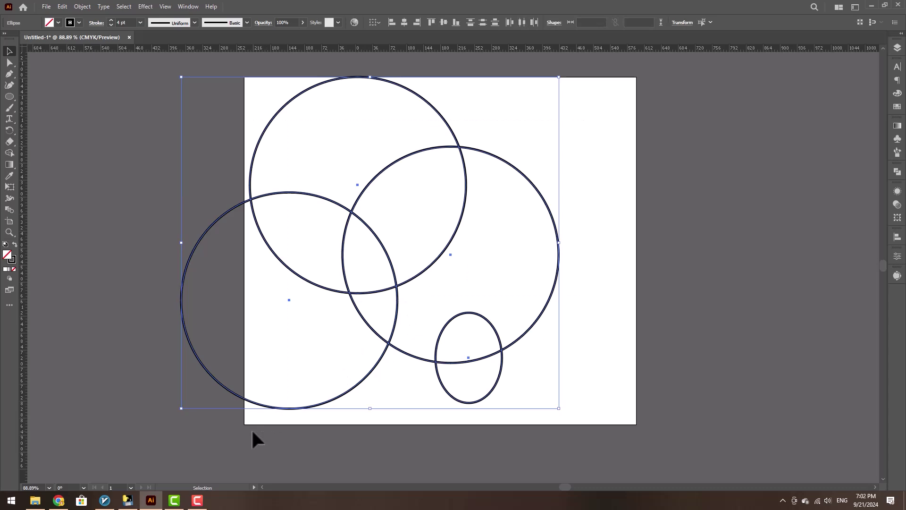
pyautogui.moveTo(611, 101); pyautogui.dragTo(245, 422)
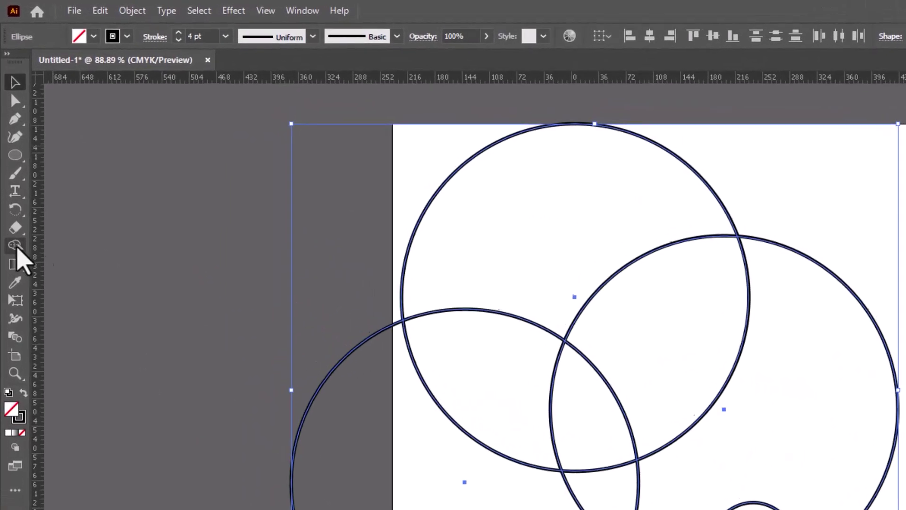
pyautogui.click(16, 245)
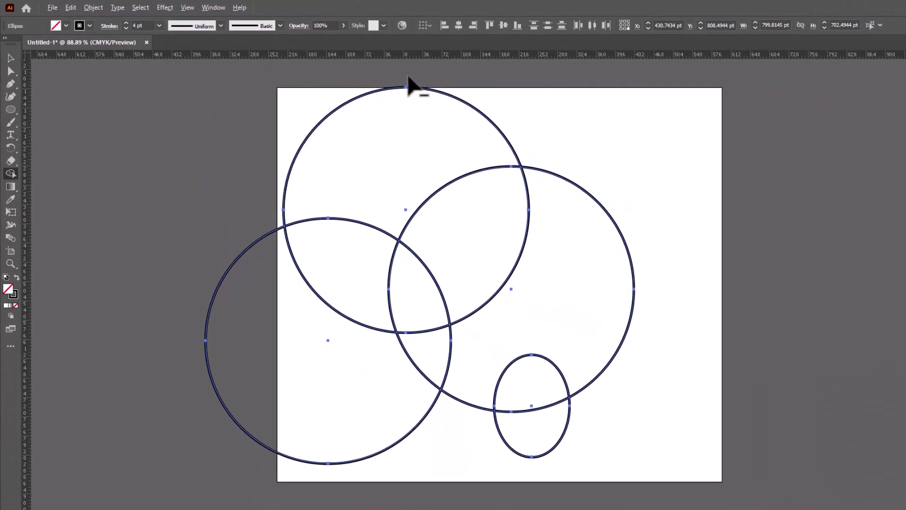
pyautogui.moveTo(406, 95); pyautogui.dragTo(327, 429)
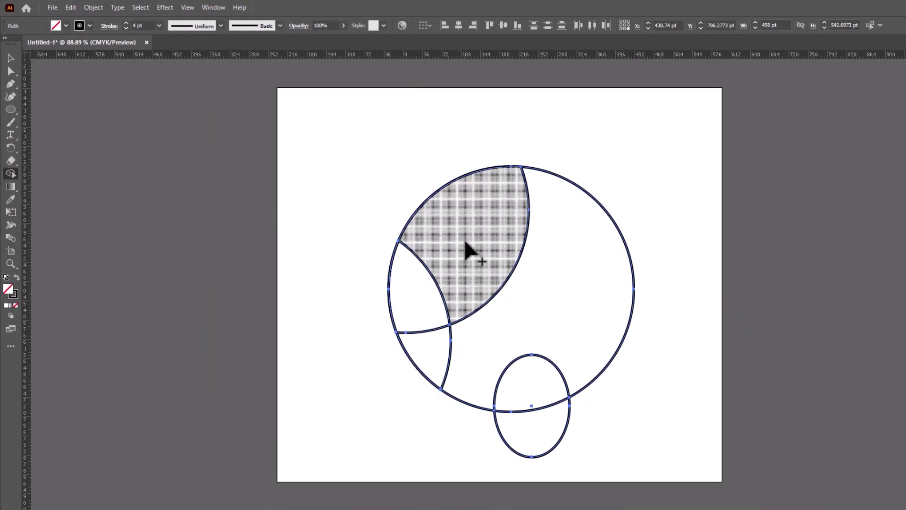
# Step: Merge the upper-left regions inside the circle into one leaf shape, and cut away the lower-left sliver and the ellipse area
pyautogui.moveTo(479, 215); pyautogui.dragTo(430, 292)
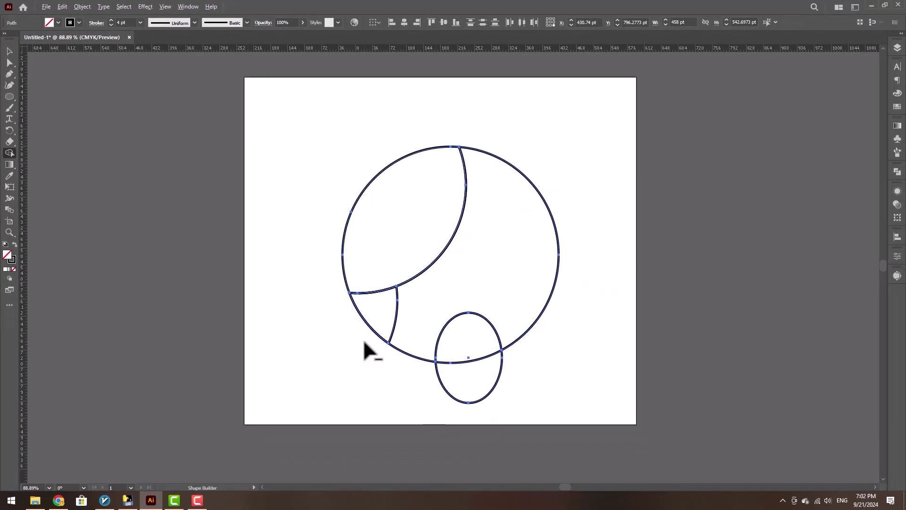
pyautogui.keyDown('alt'); pyautogui.click(366, 339); pyautogui.keyUp('alt')
pyautogui.keyDown('alt'); pyautogui.moveTo(472, 389); pyautogui.dragTo(472, 337); pyautogui.keyUp('alt')
pyautogui.click(9, 51)
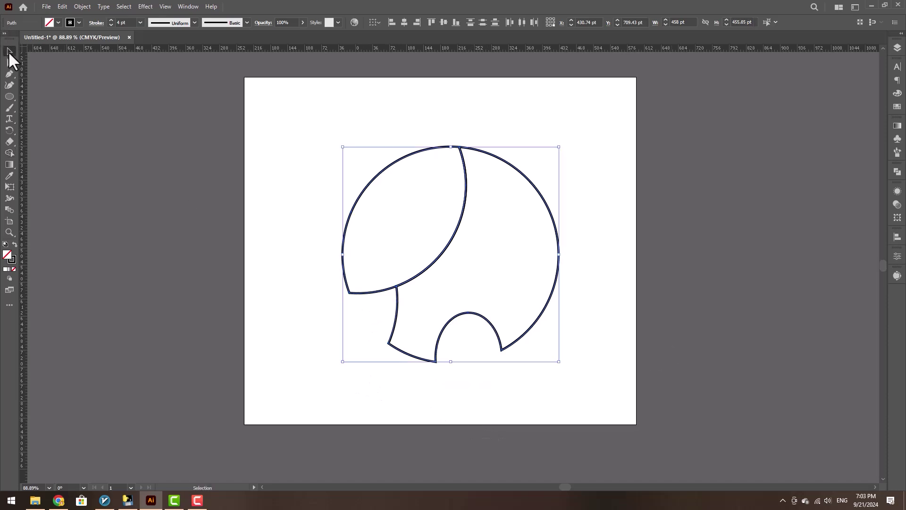
pyautogui.click(585, 156)
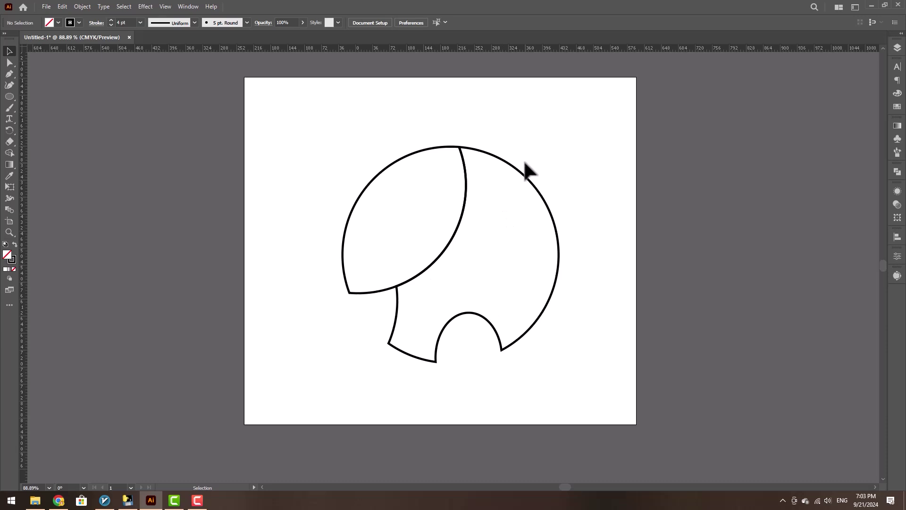
# Step: Reshape the inner border between the leaf shape and the body with the Anchor Point tool, giving both paths the same fuller curve
pyautogui.click(446, 248)
pyautogui.scroll(2, 447, 248)
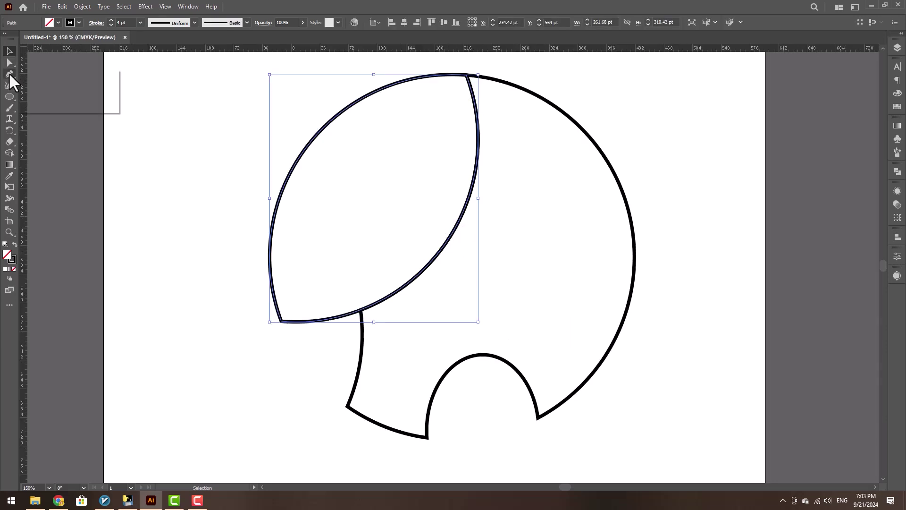
pyautogui.click(51, 87)
pyautogui.moveTo(464, 212); pyautogui.dragTo(472, 232)
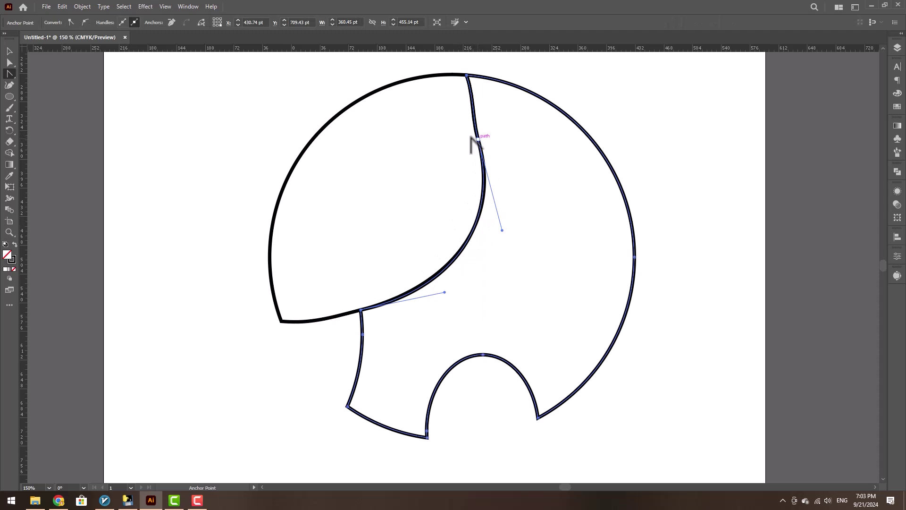
pyautogui.moveTo(9, 78); pyautogui.dragTo(33, 104)
pyautogui.click(478, 139)
pyautogui.moveTo(444, 293); pyautogui.dragTo(523, 289)
pyautogui.click(450, 184)
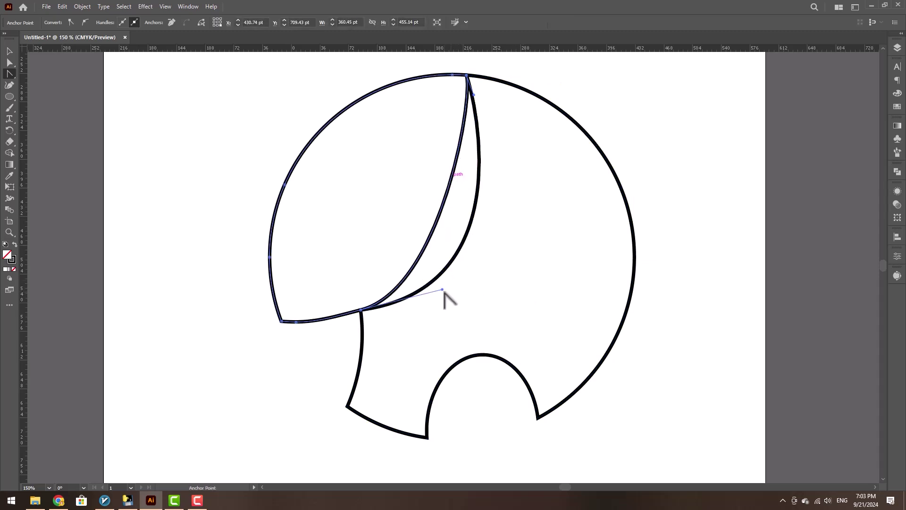
pyautogui.moveTo(442, 289); pyautogui.dragTo(524, 288)
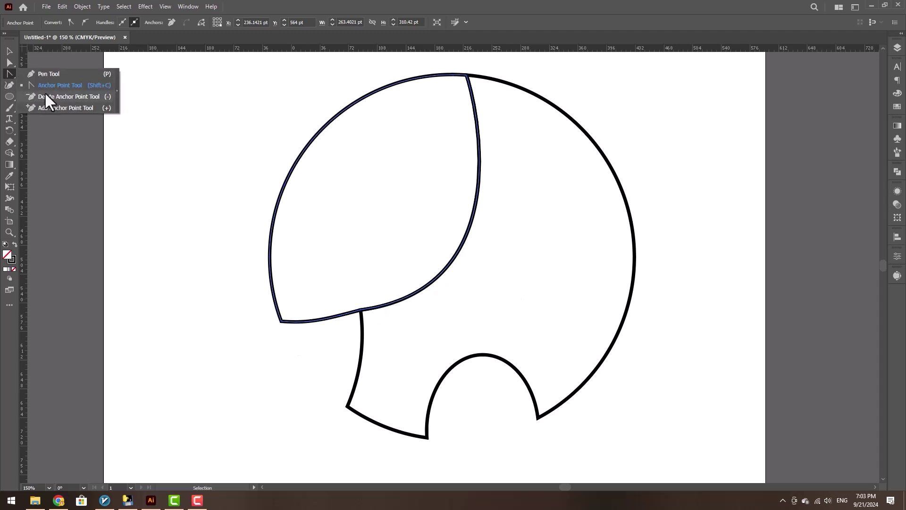
# Step: Delete the extra anchor point beside the lower-left corner of the leaf shape
pyautogui.click(45, 92)
pyautogui.click(297, 322)
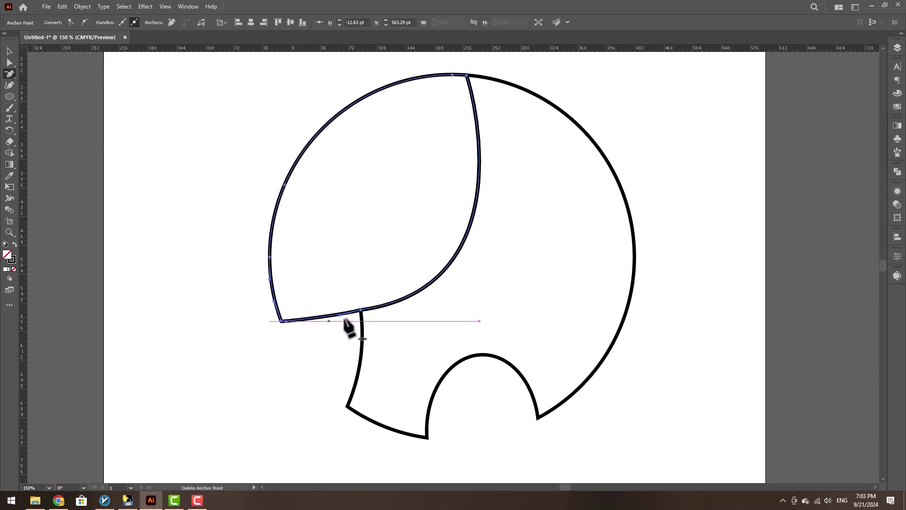
pyautogui.click(10, 51)
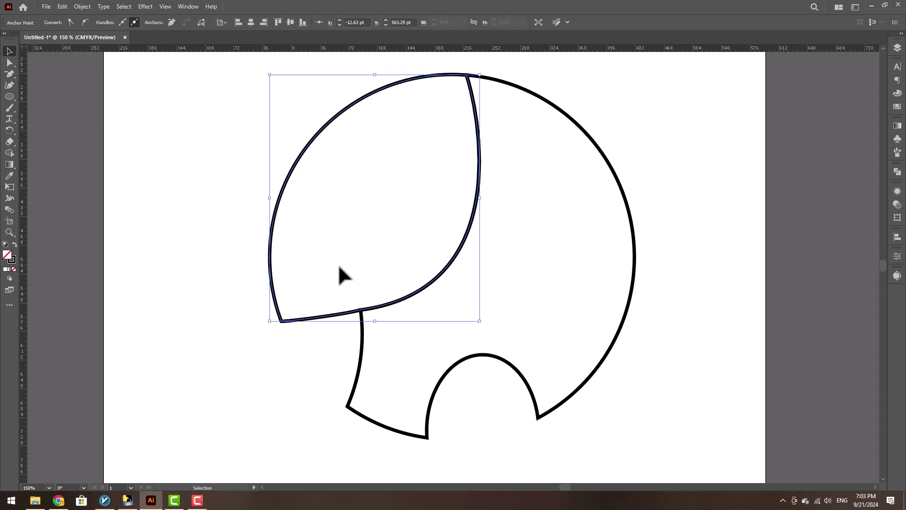
# Step: Draw an arc about 140 pt wide and 140 pt high over the left edge of the leaf shape
pyautogui.scroll(-1, 379, 258)
pyautogui.scroll(2, 346, 320)
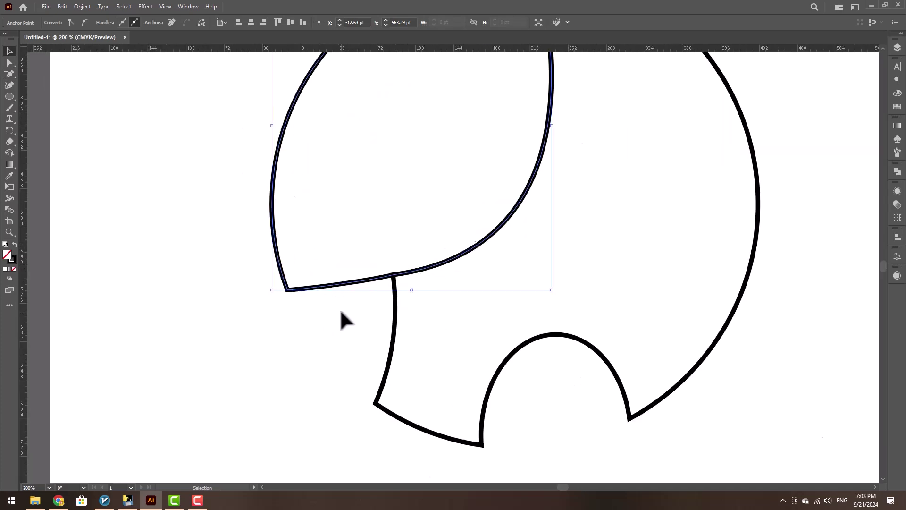
pyautogui.scroll(1, 346, 320)
pyautogui.scroll(-2, 305, 279)
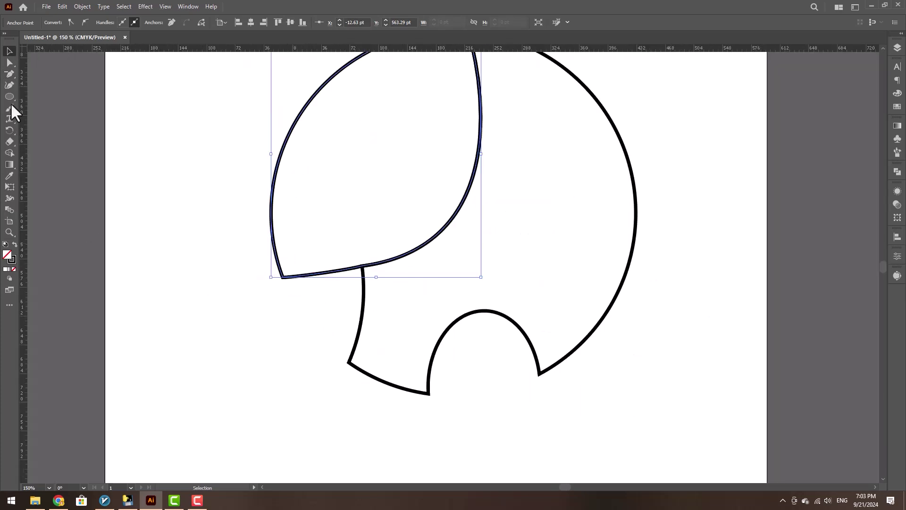
pyautogui.click(9, 96)
pyautogui.click(79, 292)
pyautogui.moveTo(417, 441); pyautogui.dragTo(633, 228)
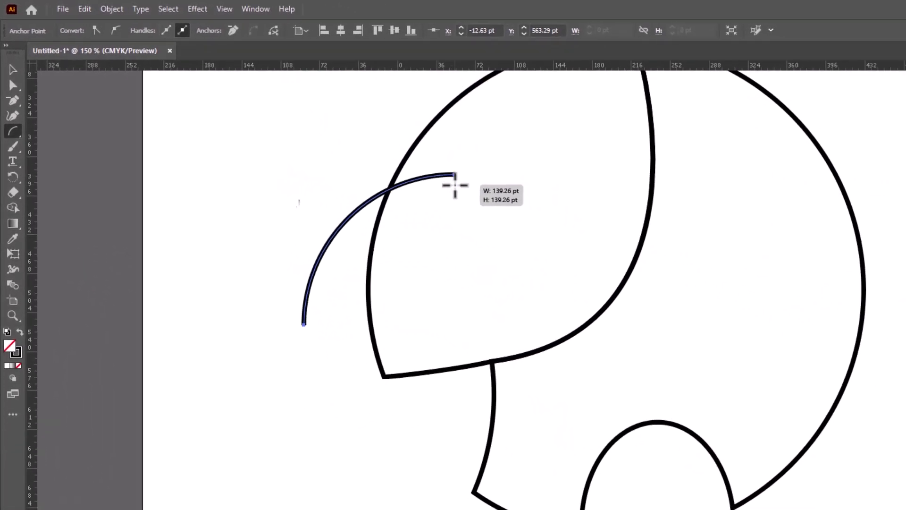
pyautogui.moveTo(455, 185); pyautogui.dragTo(449, 184)
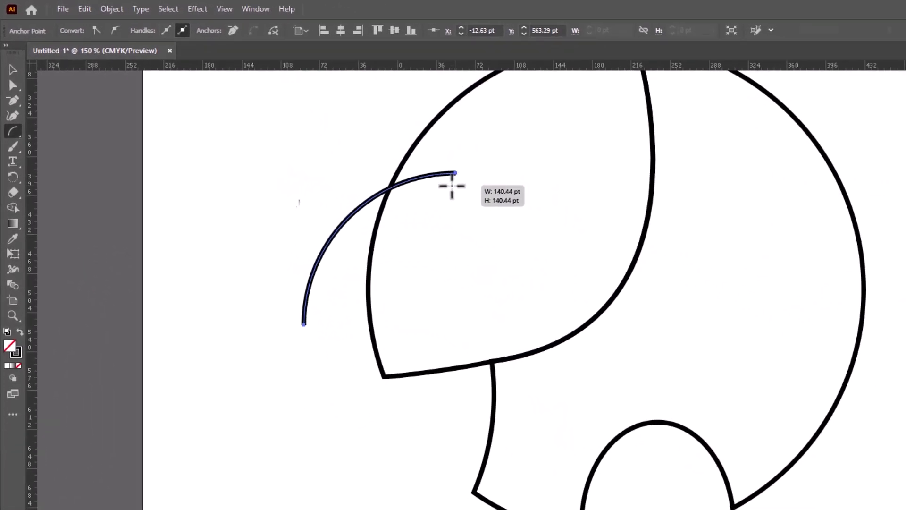
# Step: Rotate the arc so it bows downward and place it along the leaf shape's lower edge, crossing its lower-left corner
pyautogui.click(12, 69)
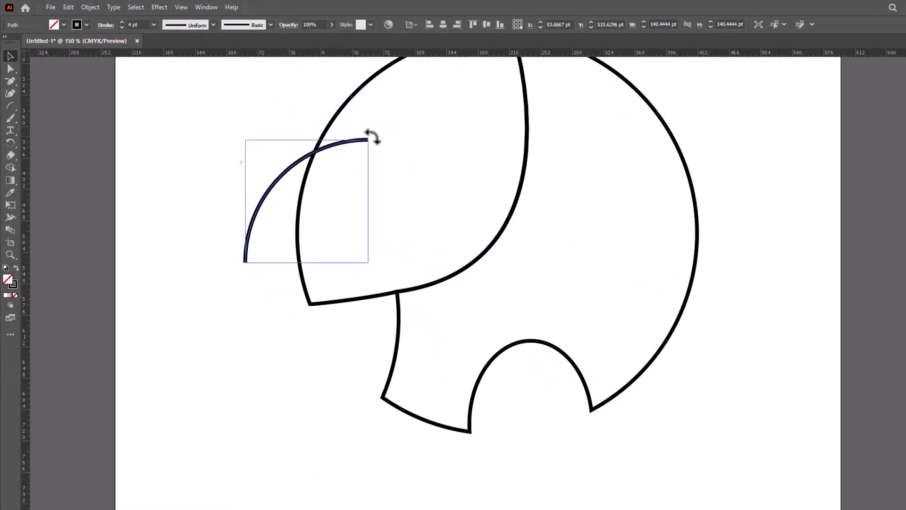
pyautogui.moveTo(373, 137); pyautogui.dragTo(133, 111)
pyautogui.moveTo(326, 235); pyautogui.dragTo(355, 316)
pyautogui.scroll(1, 323, 288)
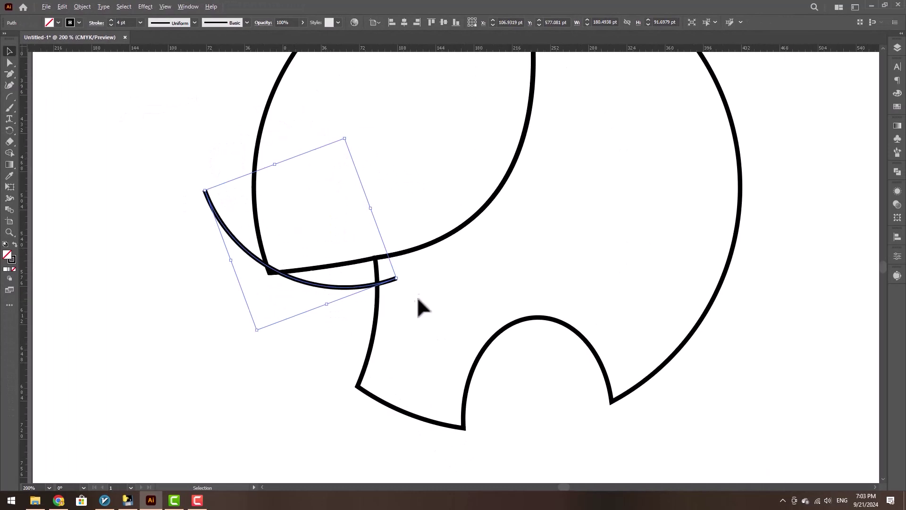
pyautogui.moveTo(403, 282); pyautogui.dragTo(425, 245)
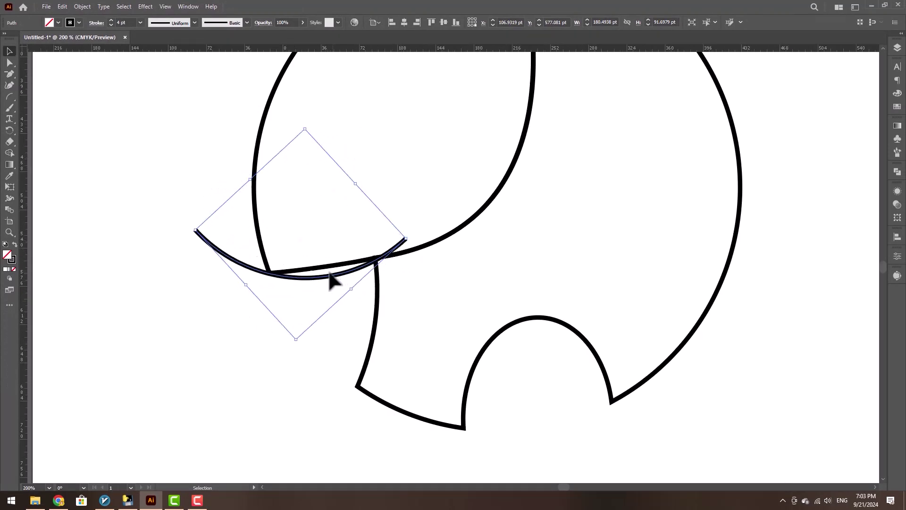
# Step: Shift the arc left so it meets the leaf shape's lower-left corner, and place a copy of it directly above
pyautogui.keyDown('shift'); pyautogui.click(288, 271); pyautogui.keyUp('shift')
pyautogui.click(302, 293)
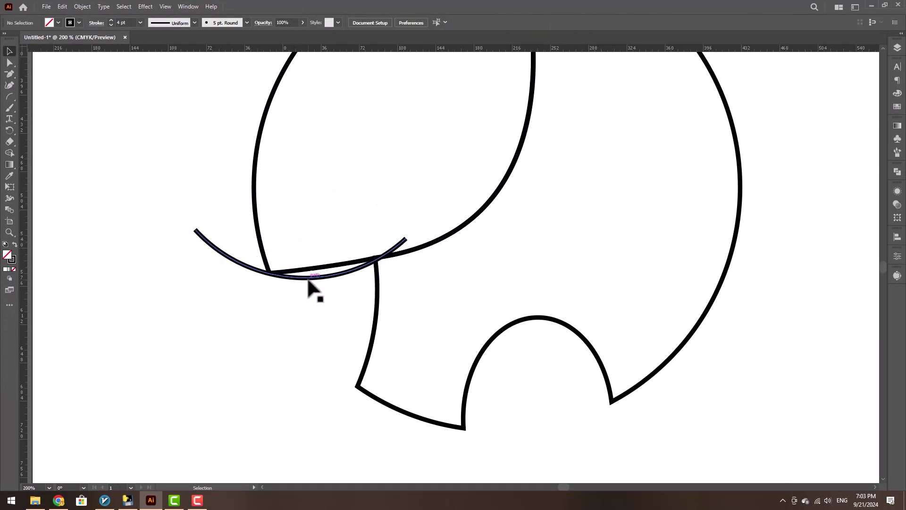
pyautogui.moveTo(308, 277); pyautogui.dragTo(270, 222)
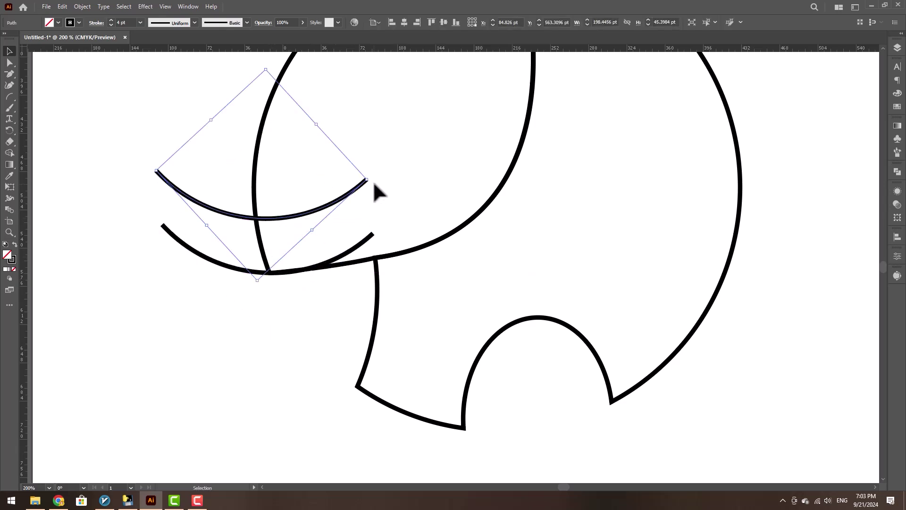
# Step: Rotate the copied arc so it bows leftward and place it along the leaf shape's left edge, crossing the lower-left corner
pyautogui.moveTo(371, 182); pyautogui.dragTo(241, 354)
pyautogui.moveTo(219, 203); pyautogui.dragTo(262, 244)
pyautogui.moveTo(293, 326); pyautogui.dragTo(322, 336)
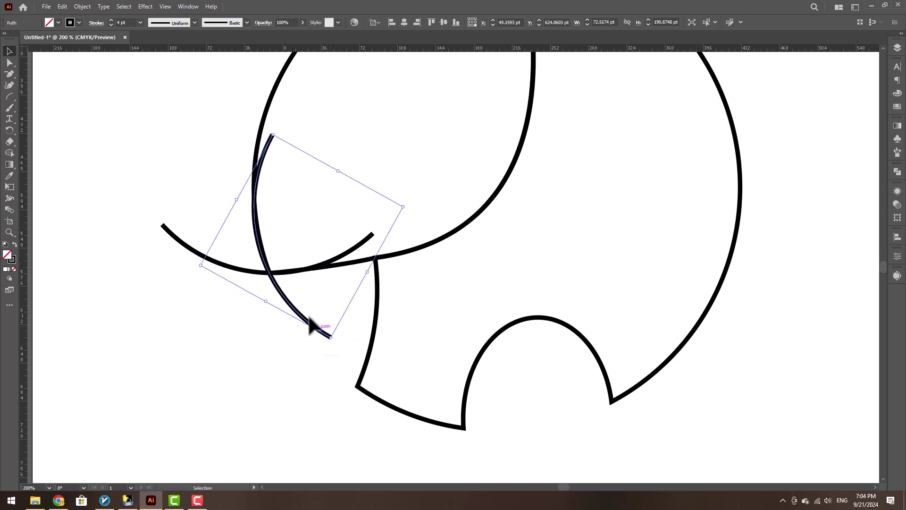
pyautogui.scroll(1, 262, 258)
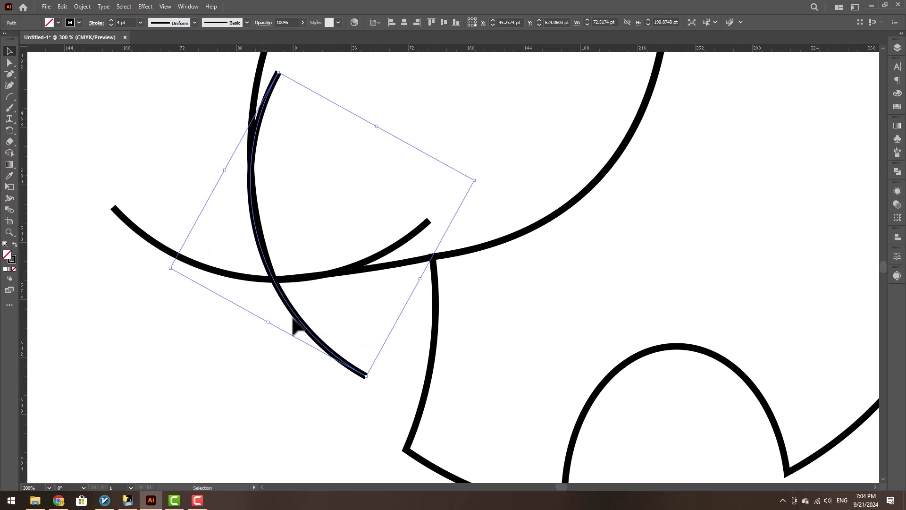
pyautogui.moveTo(298, 319); pyautogui.dragTo(298, 319)
# Step: Cut the rotated arc with Scissors at the leaf shape's lower-left corner and delete its upper part
pyautogui.moveTo(10, 137); pyautogui.dragTo(33, 153)
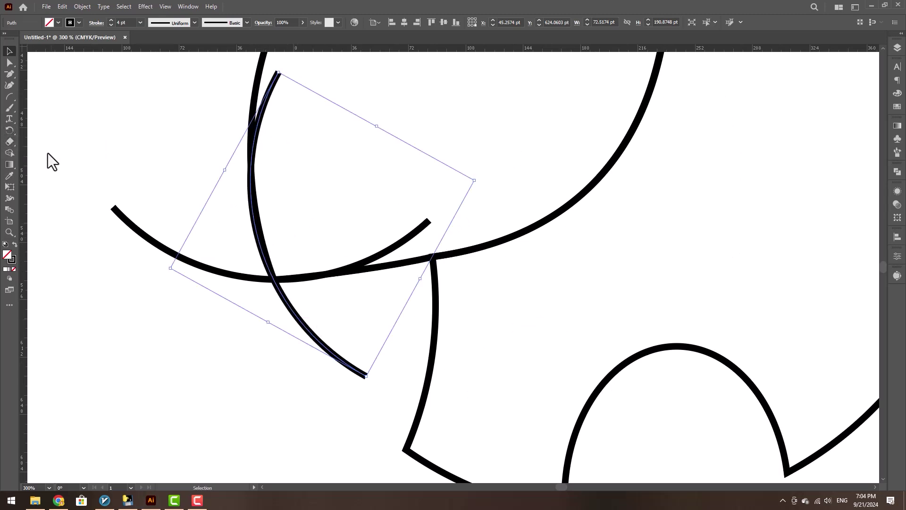
pyautogui.click(271, 277)
pyautogui.press('v')
pyautogui.click(259, 181)
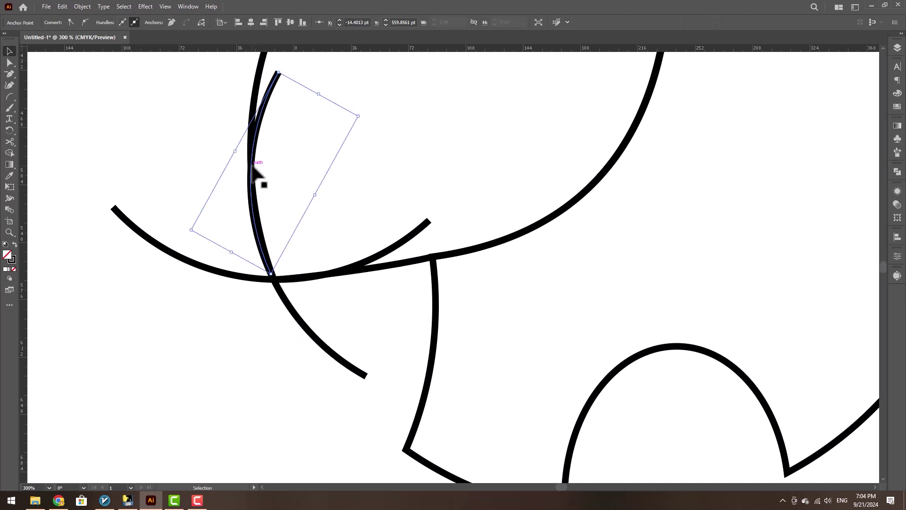
# Step: Cut the downward-bowing arc with Scissors at the leaf shape's lower-left corner and delete the part inside the leaf
pyautogui.click(371, 261)
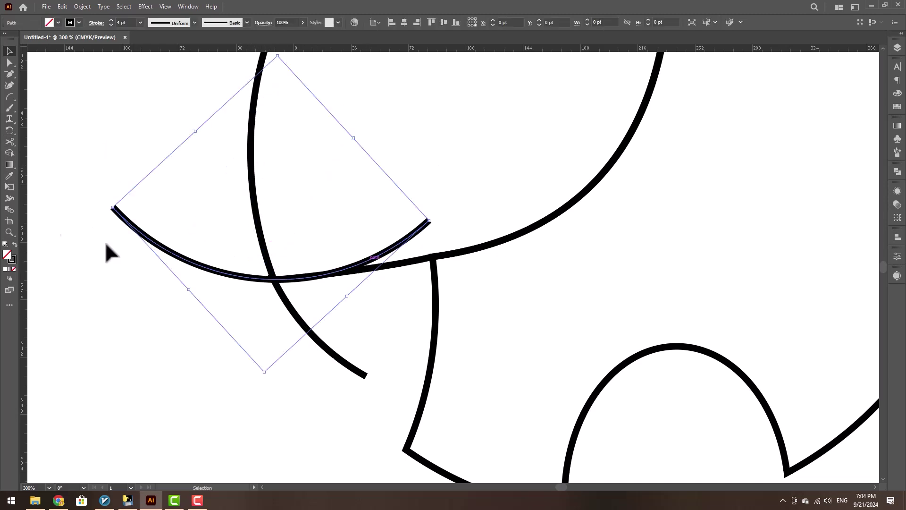
pyautogui.click(12, 142)
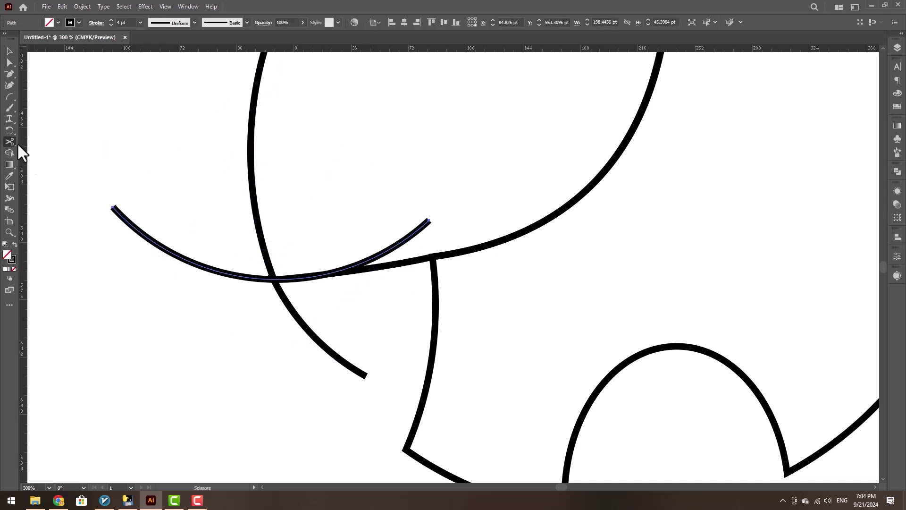
pyautogui.click(277, 280)
pyautogui.press('v')
pyautogui.click(393, 243)
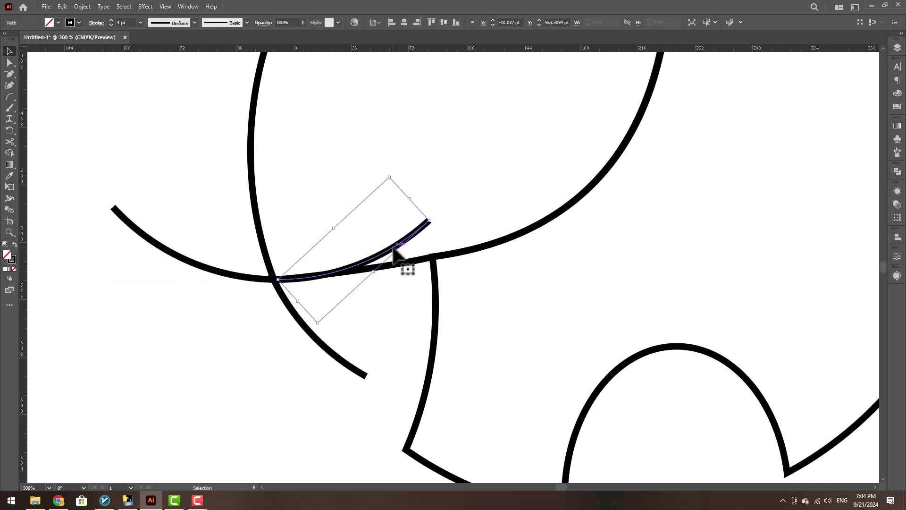
pyautogui.press('Delete')
pyautogui.hotkey('ctrl', '0')
pyautogui.scroll(4, 394, 257)
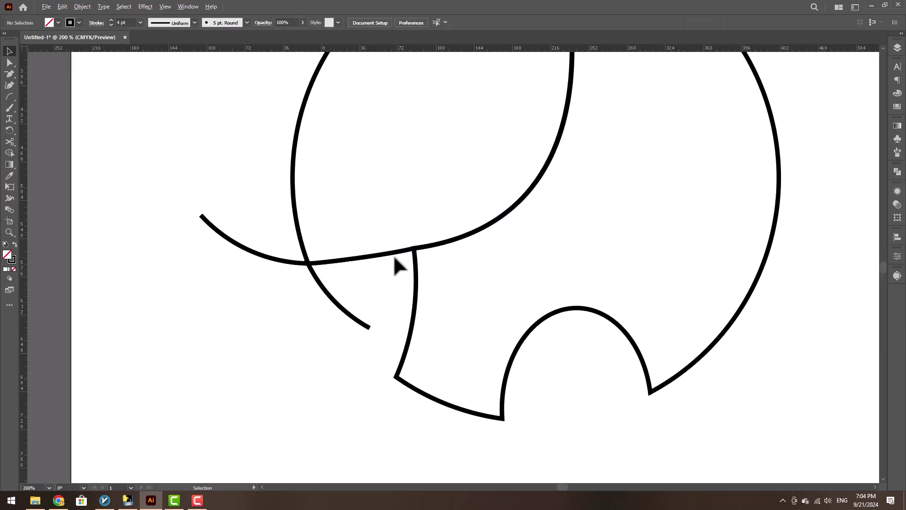
# Step: Bend the leaf shape's short lower edge slightly downward with the Anchor Point tool so it continues the trunk arc, and deselect it
pyautogui.click(361, 264)
pyautogui.moveTo(9, 74); pyautogui.dragTo(45, 108)
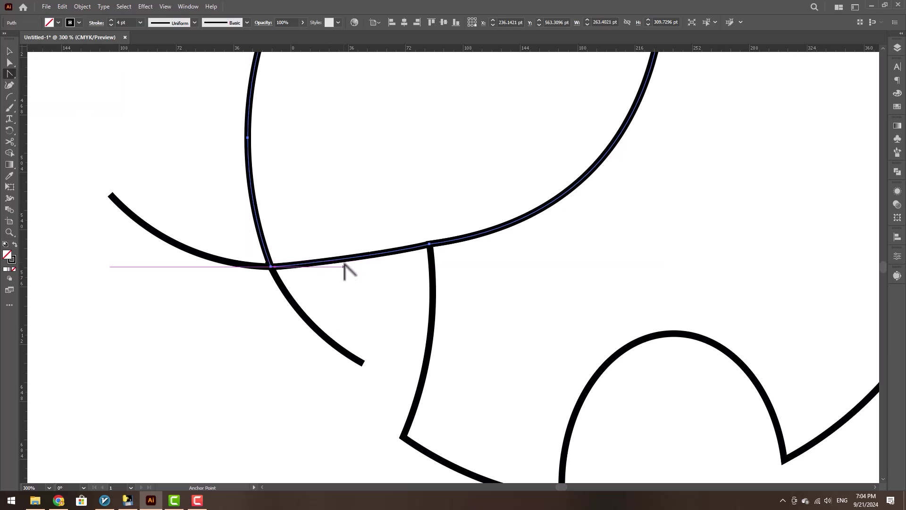
pyautogui.moveTo(9, 73); pyautogui.dragTo(40, 86)
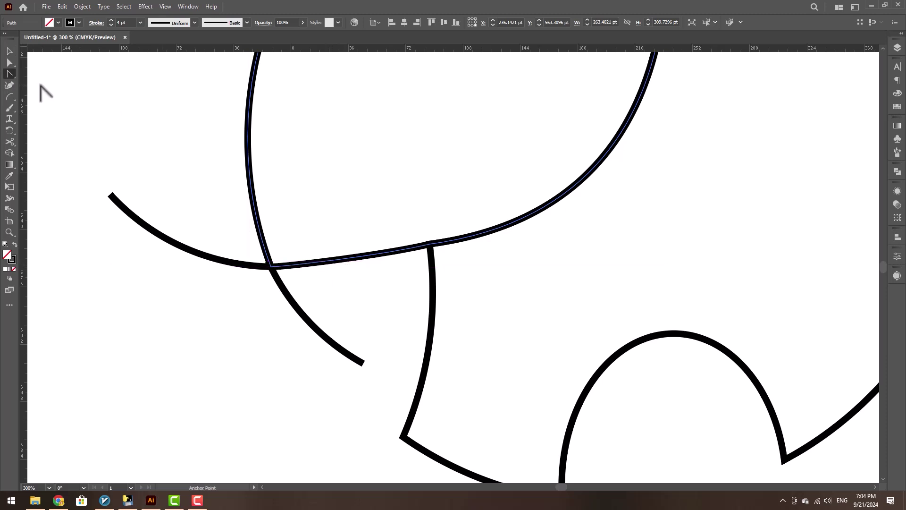
pyautogui.scroll(1, 321, 270)
pyautogui.click(446, 238)
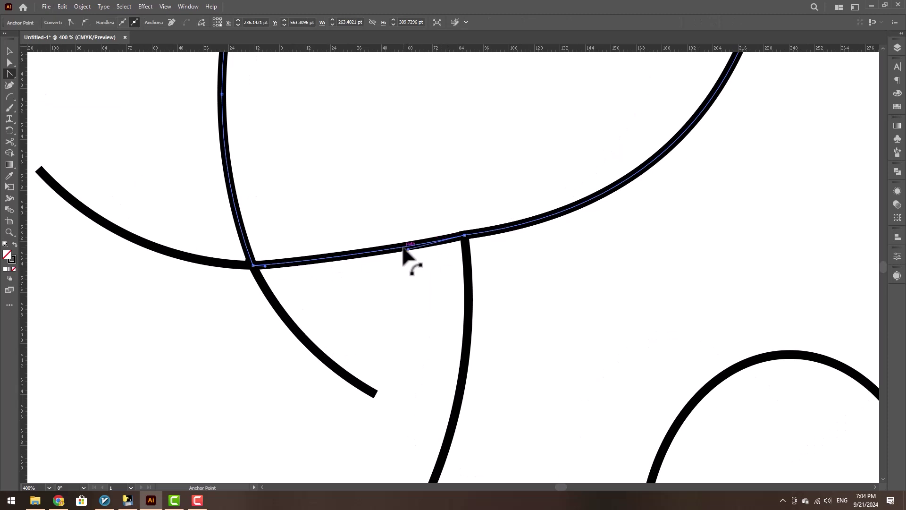
pyautogui.moveTo(408, 250); pyautogui.dragTo(376, 269)
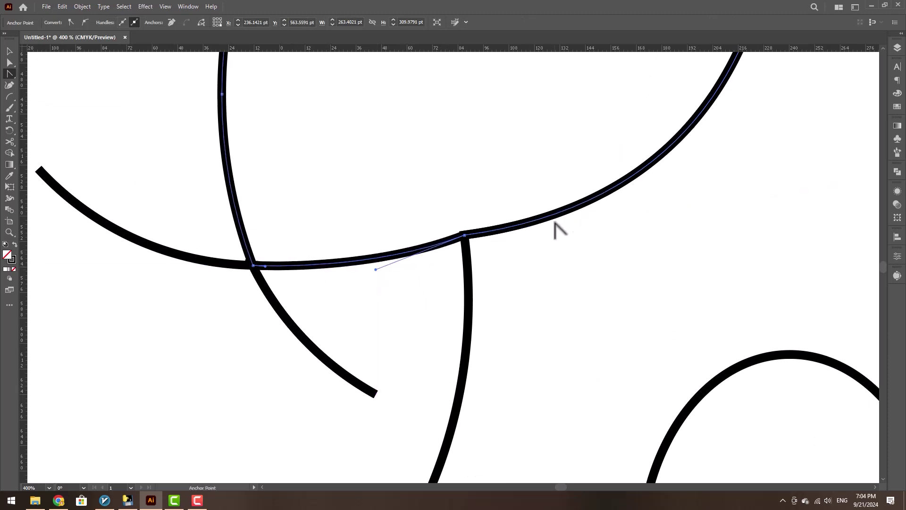
pyautogui.scroll(-3, 292, 287)
pyautogui.click(9, 50)
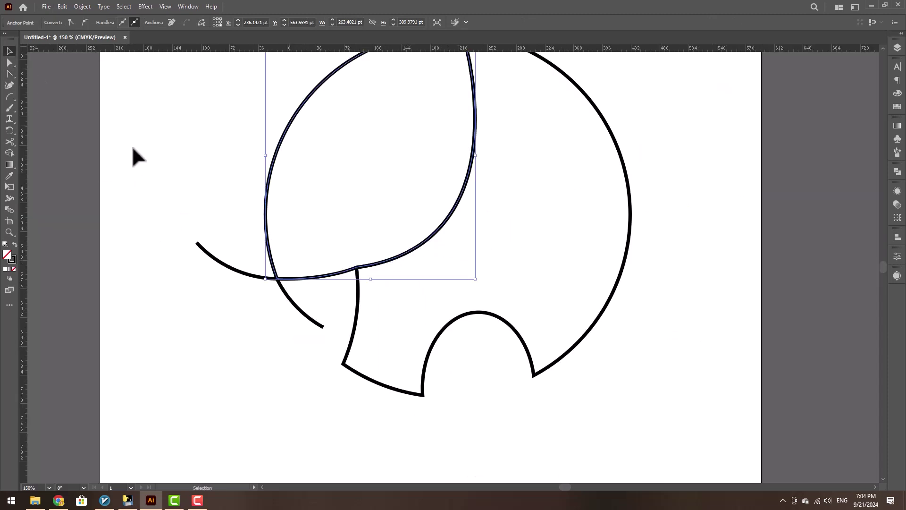
pyautogui.click(354, 289)
# Step: Draw a small circle as the eye inside the head near its left edge, and give it a black fill without a stroke
pyautogui.moveTo(419, 232); pyautogui.dragTo(382, 264)
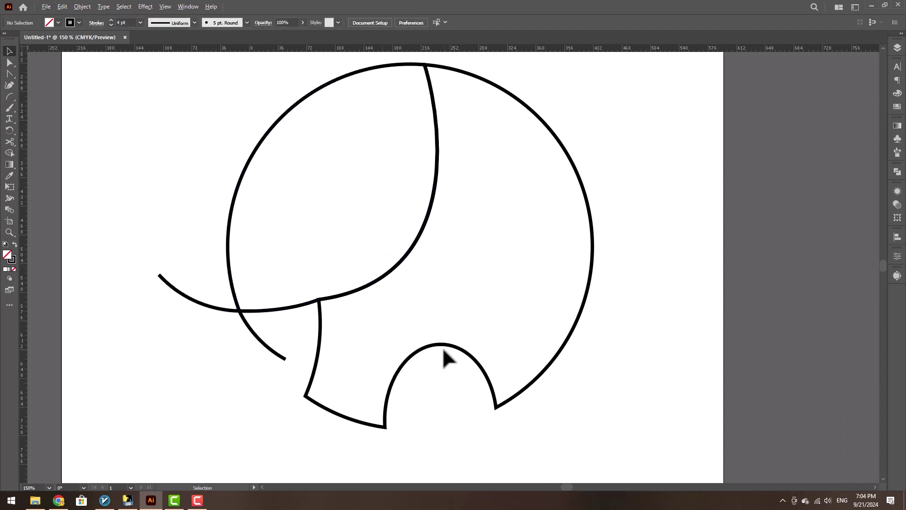
pyautogui.scroll(-1, 489, 279)
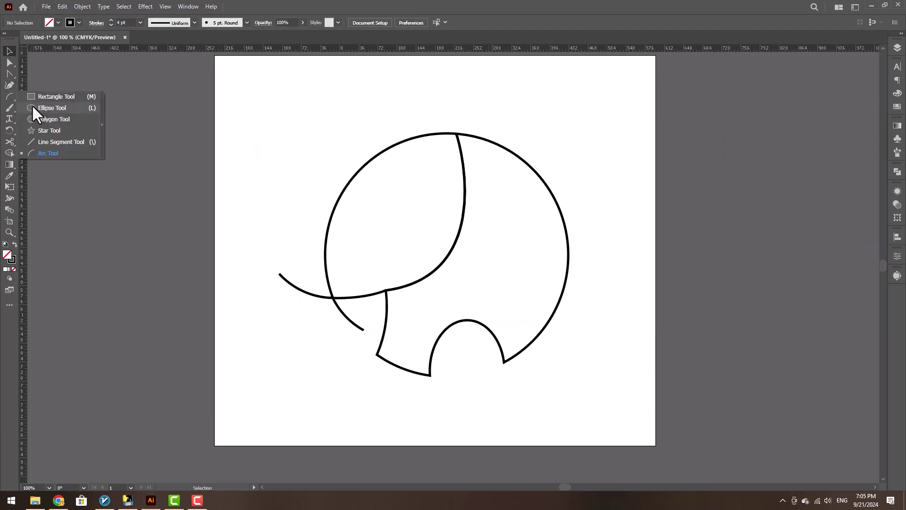
pyautogui.click(32, 105)
pyautogui.moveTo(370, 218); pyautogui.dragTo(354, 255)
pyautogui.hotkey('shift', 'x')
pyautogui.click(10, 51)
pyautogui.click(401, 228)
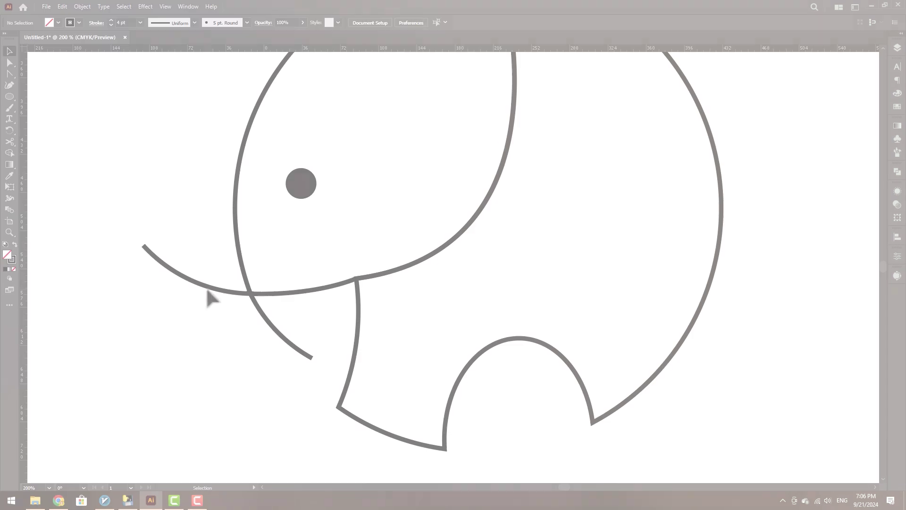
# Step: Shorten the arc that extends left of the head by cutting it near its free end and deleting the tip
pyautogui.click(210, 288)
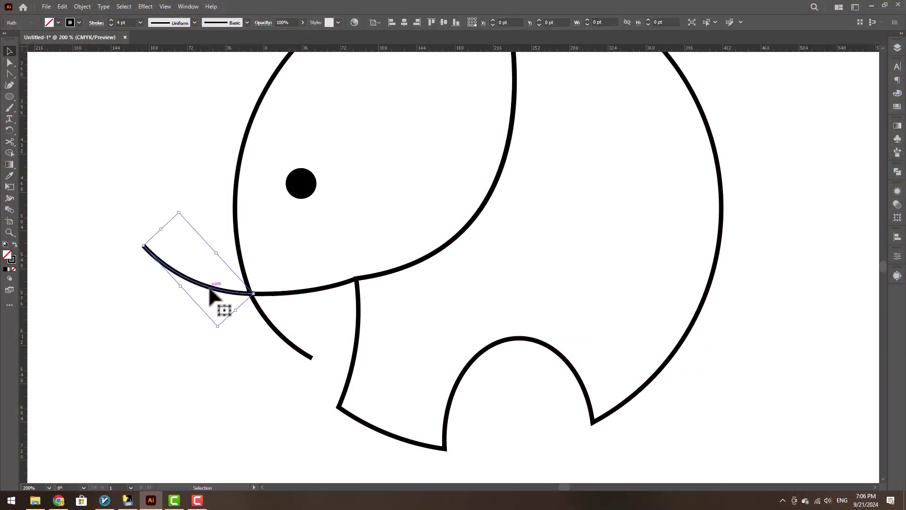
pyautogui.click(173, 272)
pyautogui.click(160, 264)
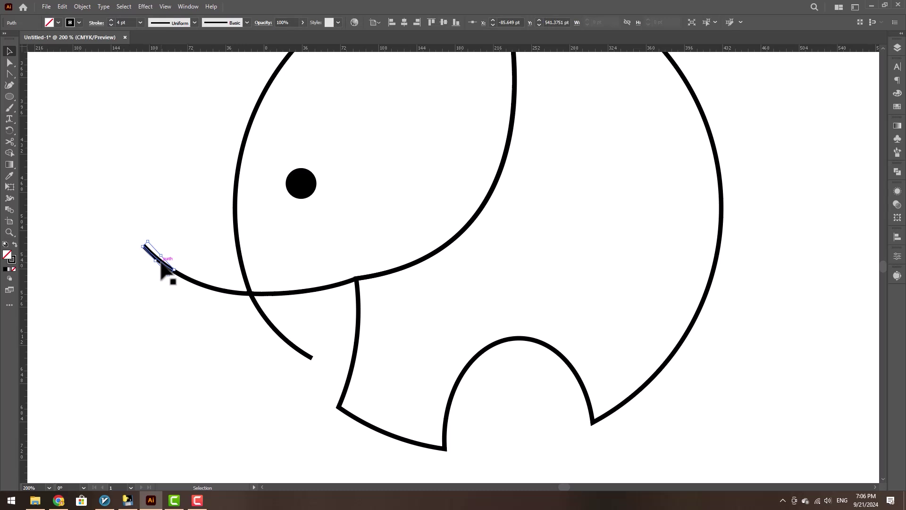
pyautogui.press('Delete')
pyautogui.scroll(-3, 298, 302)
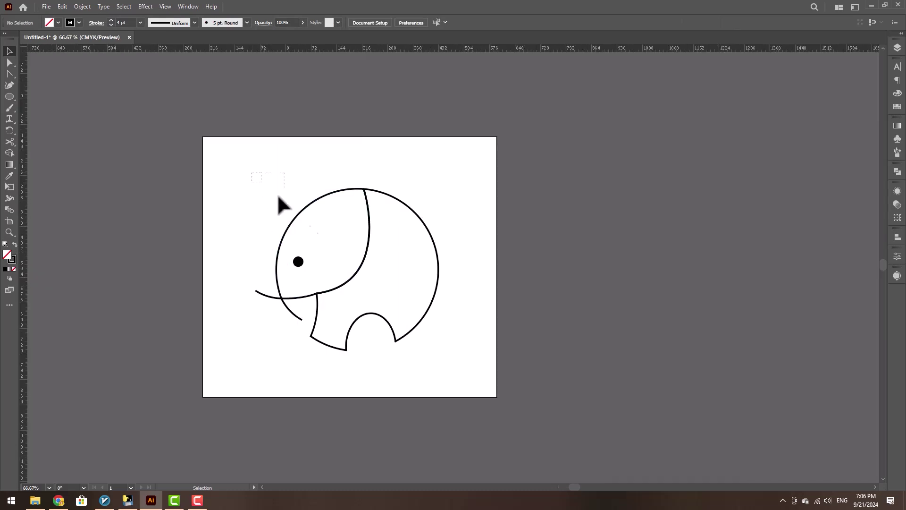
# Step: Select all the elephant's outlines except the eye and set their stroke weight to 10 pt
pyautogui.moveTo(277, 195); pyautogui.dragTo(455, 339)
pyautogui.keyDown('shift'); pyautogui.click(298, 262); pyautogui.keyUp('shift')
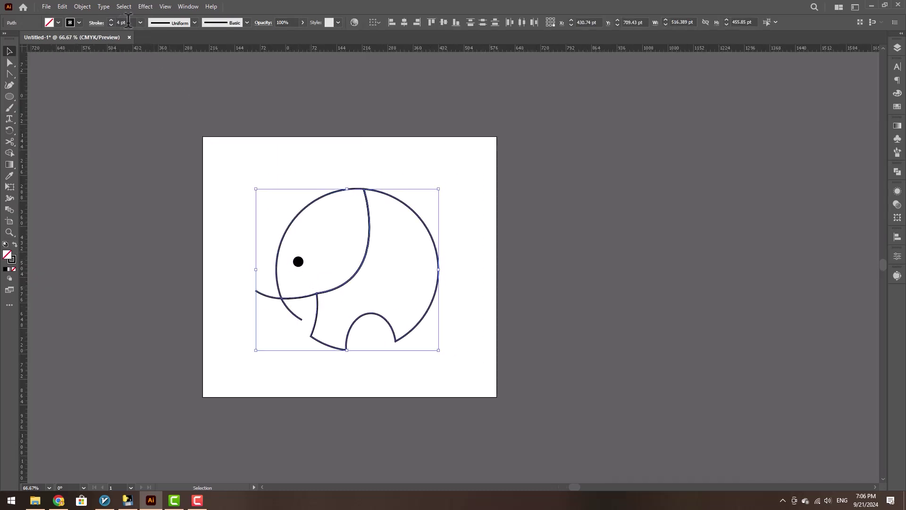
pyautogui.press('Return')
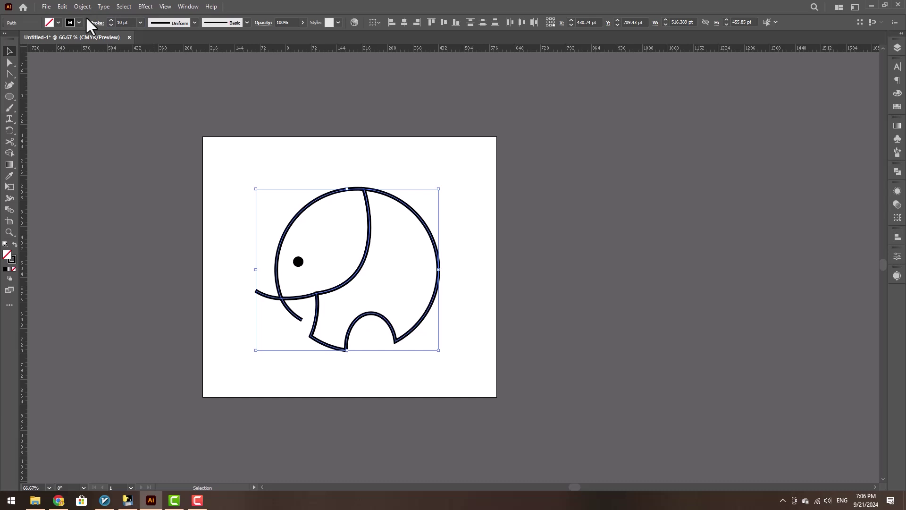
# Step: Try a stroke weight of 20 pt on the selected outlines and undo it
pyautogui.write('20')
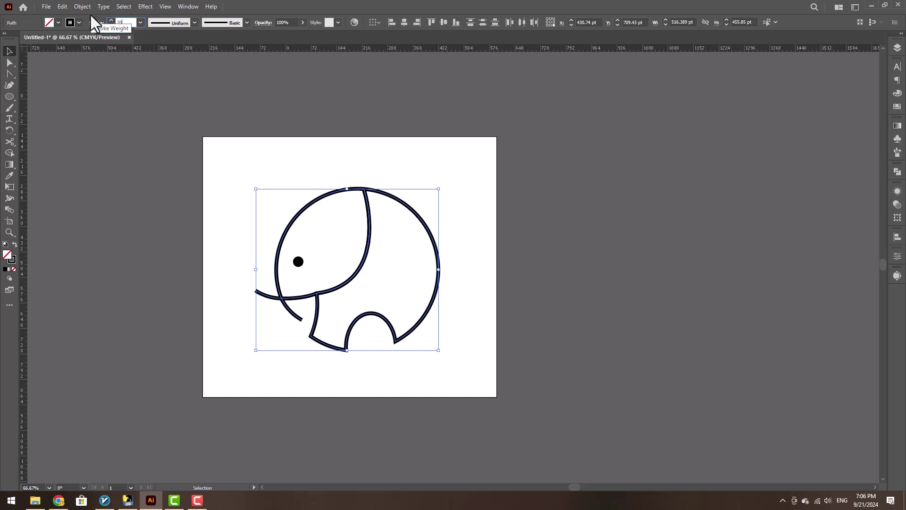
pyautogui.press('Return')
pyautogui.hotkey('ctrl', 'z')
# Step: Set the selected outlines' stroke weight to 15 pt and deselect them
pyautogui.click(129, 22)
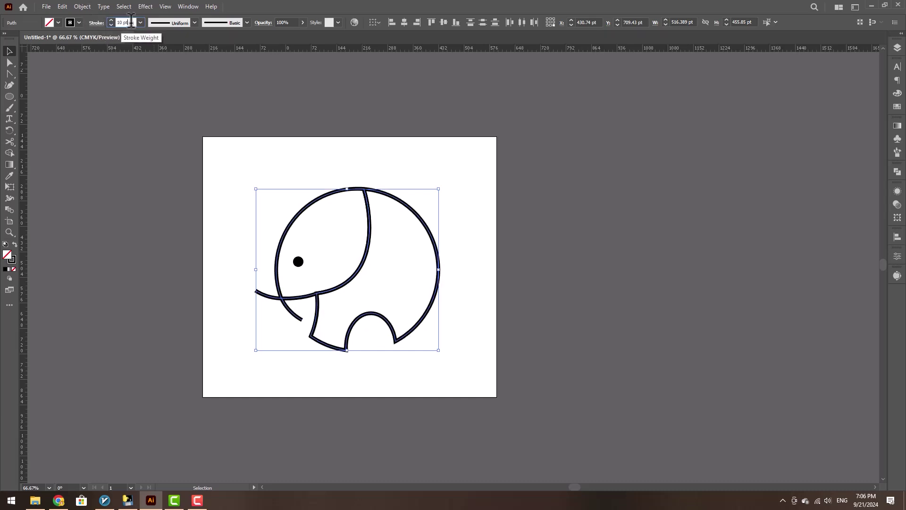
pyautogui.press('BackSpace')
pyautogui.press('BackSpace')
pyautogui.press('BackSpace')
pyautogui.press('BackSpace')
pyautogui.write('5')
pyautogui.press('Return')
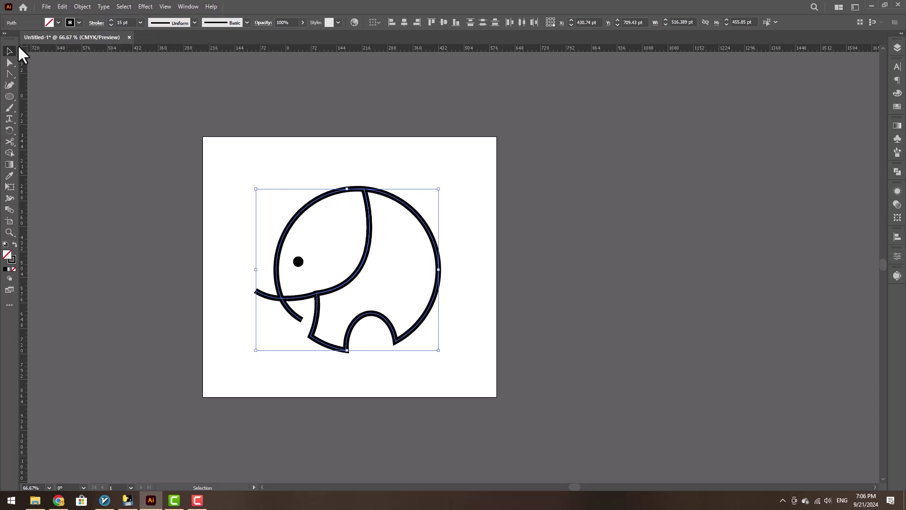
pyautogui.click(283, 143)
pyautogui.moveTo(369, 287); pyautogui.dragTo(392, 291)
pyautogui.scroll(1, 392, 291)
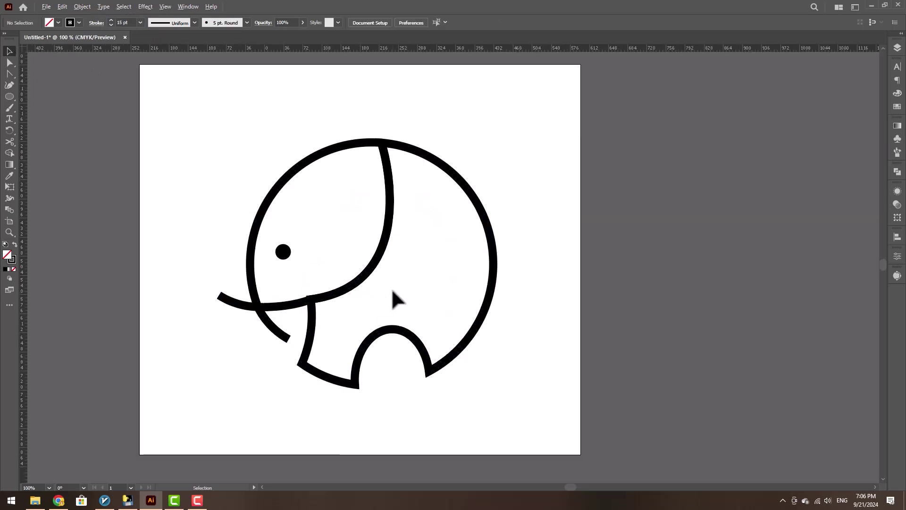
pyautogui.moveTo(503, 137); pyautogui.dragTo(244, 377)
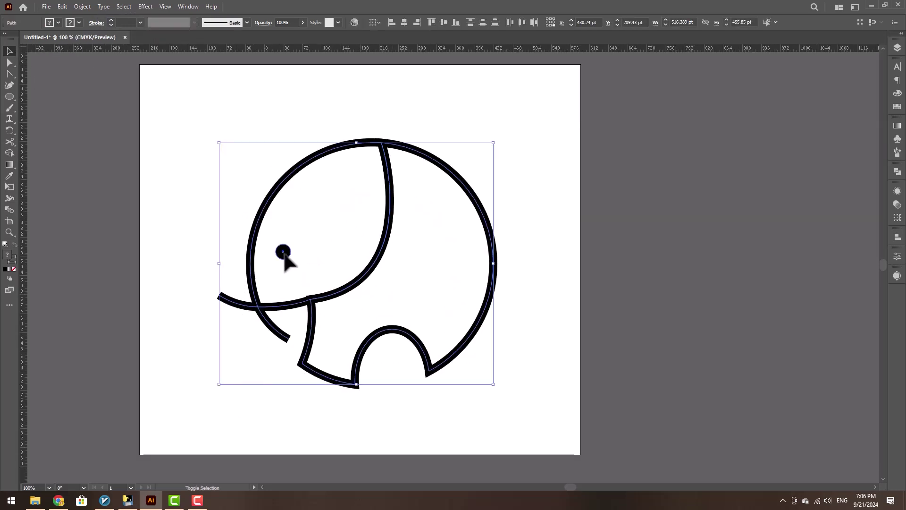
pyautogui.click(411, 116)
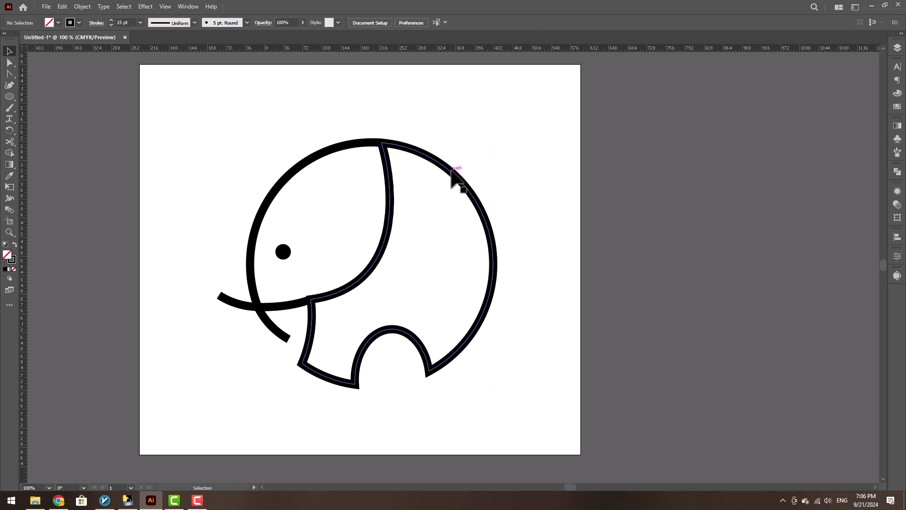
pyautogui.moveTo(512, 132); pyautogui.dragTo(255, 420)
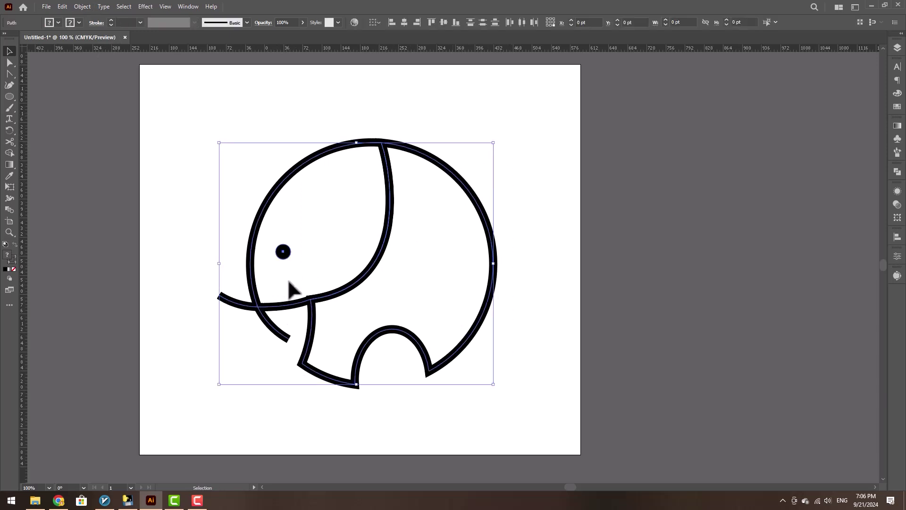
pyautogui.click(81, 7)
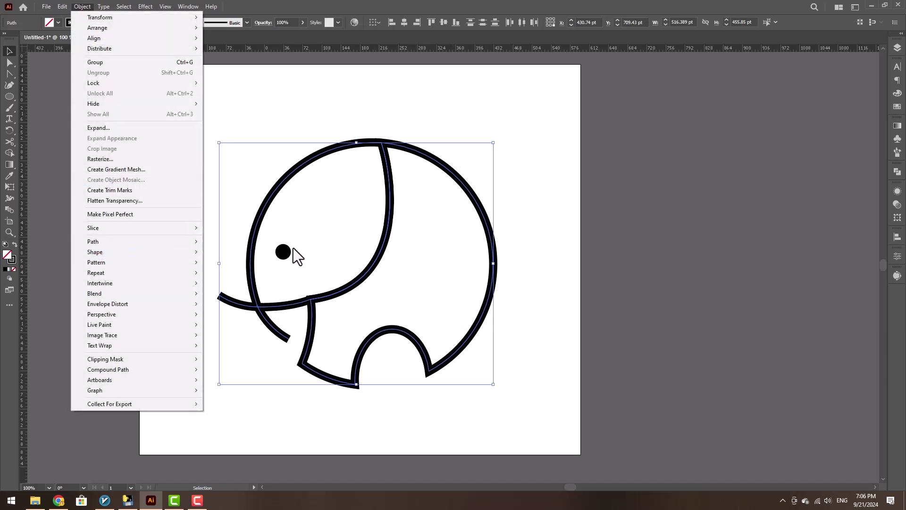
pyautogui.click(417, 115)
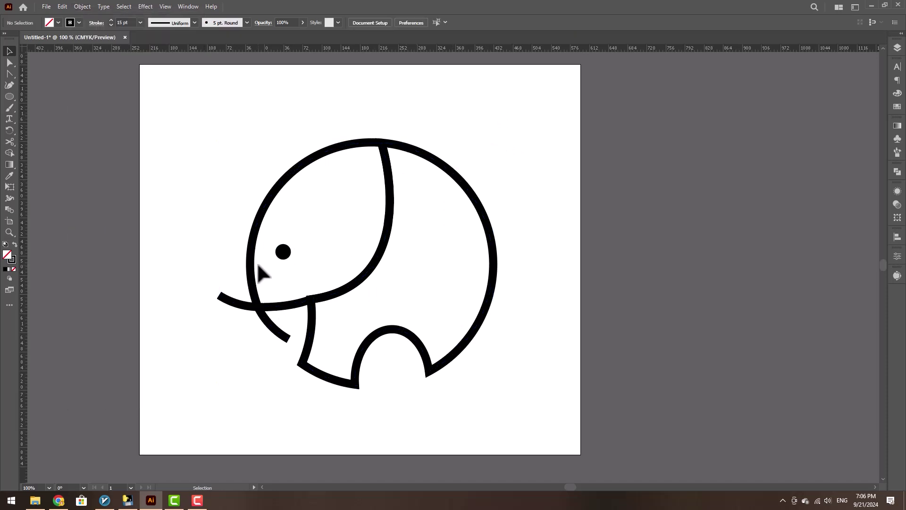
# Step: Select the whole elephant except the eye and convert its strokes to filled shapes with Outline Stroke
pyautogui.moveTo(202, 121); pyautogui.dragTo(551, 412)
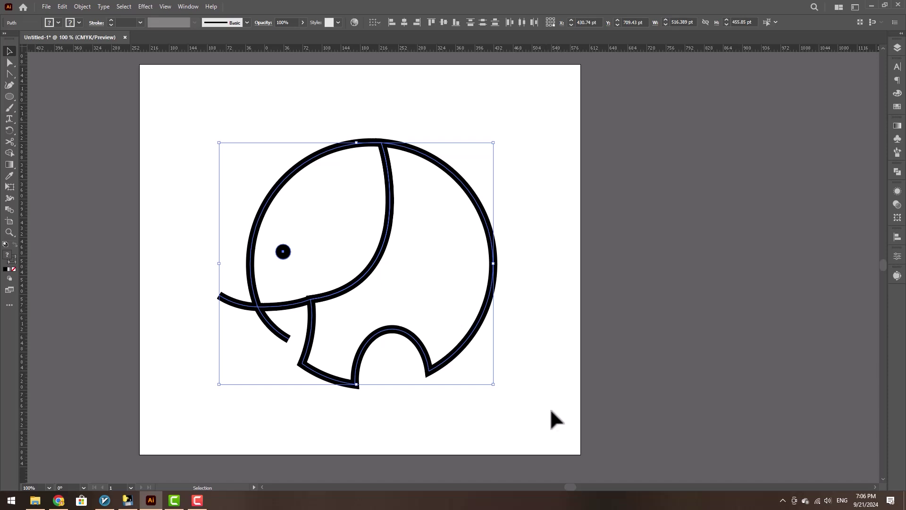
pyautogui.keyDown('shift'); pyautogui.click(285, 254); pyautogui.keyUp('shift')
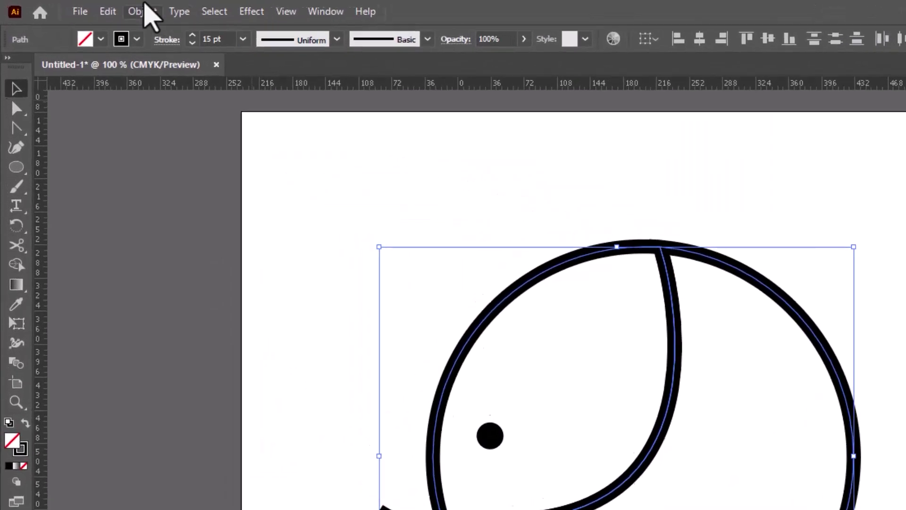
pyautogui.click(82, 6)
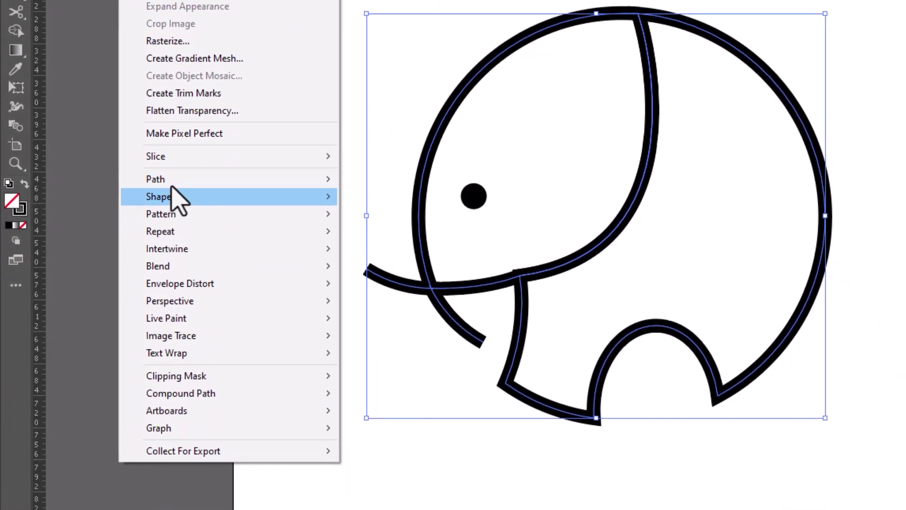
pyautogui.moveTo(195, 381)
pyautogui.click(409, 221)
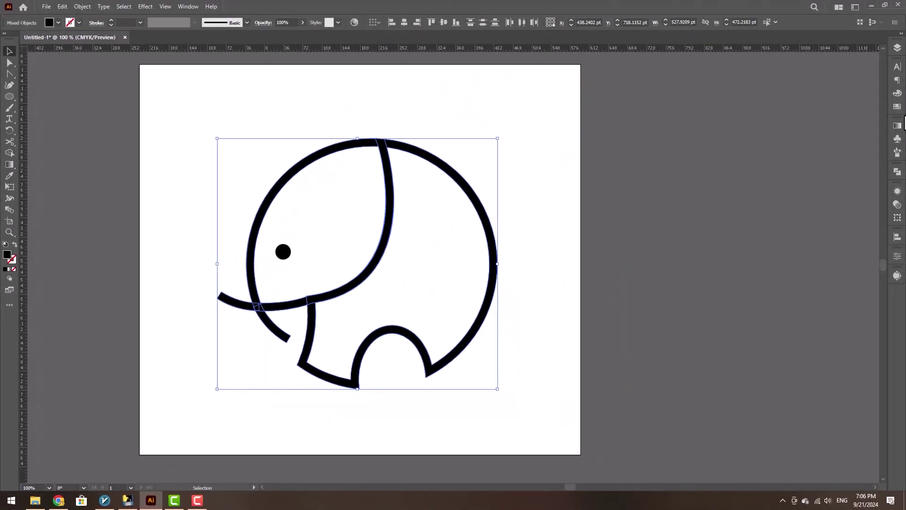
# Step: Merge the selected elephant outline shapes into a single shape with Pathfinder Unite and deselect it
pyautogui.click(897, 172)
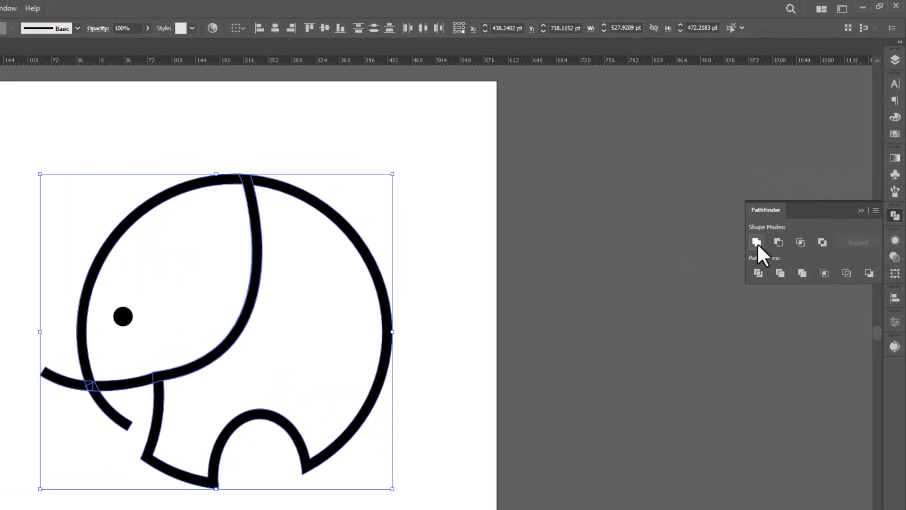
pyautogui.click(757, 243)
pyautogui.click(684, 279)
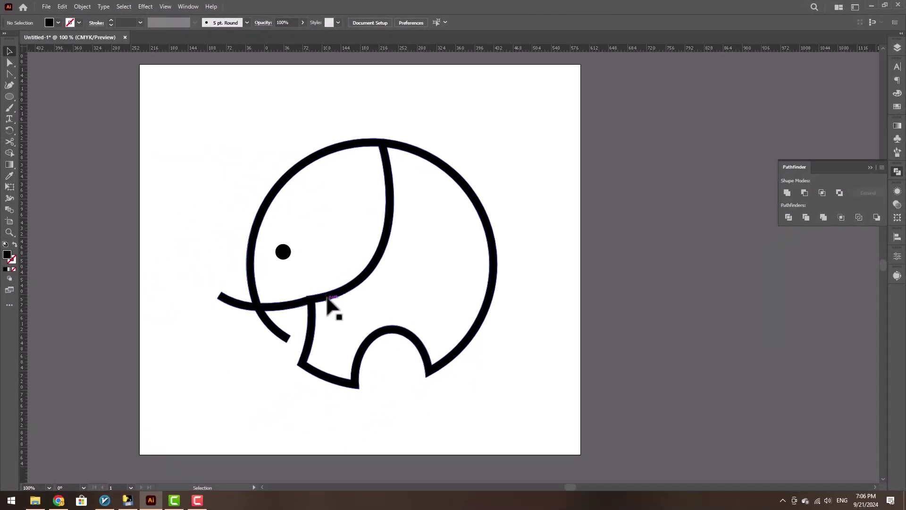
# Step: Delete the stray anchor points on the head's inner lower edge above where the front leg joins the curve
pyautogui.click(314, 302)
pyautogui.scroll(5, 313, 304)
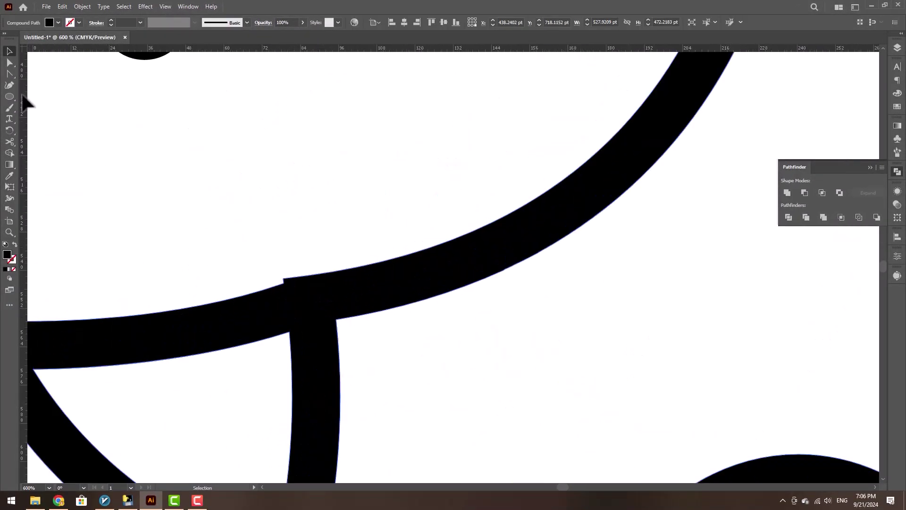
pyautogui.moveTo(9, 74); pyautogui.dragTo(48, 96)
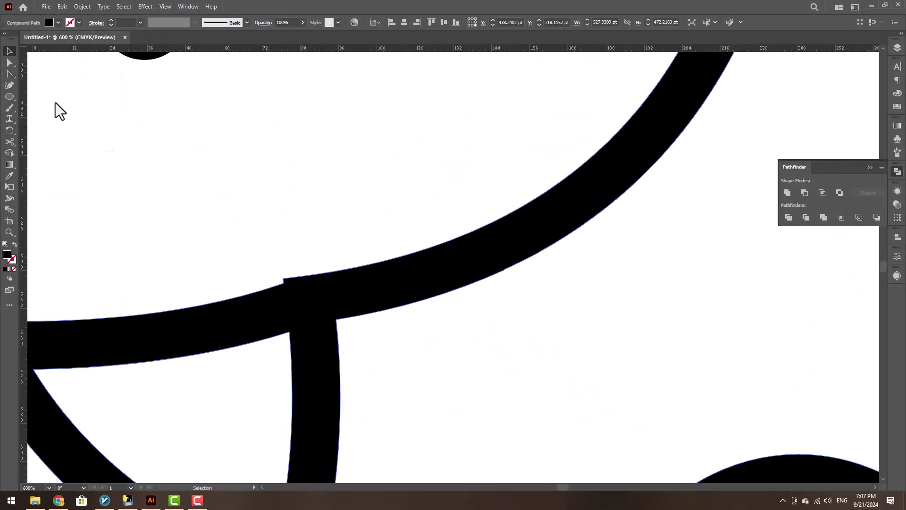
pyautogui.click(282, 279)
pyautogui.click(307, 276)
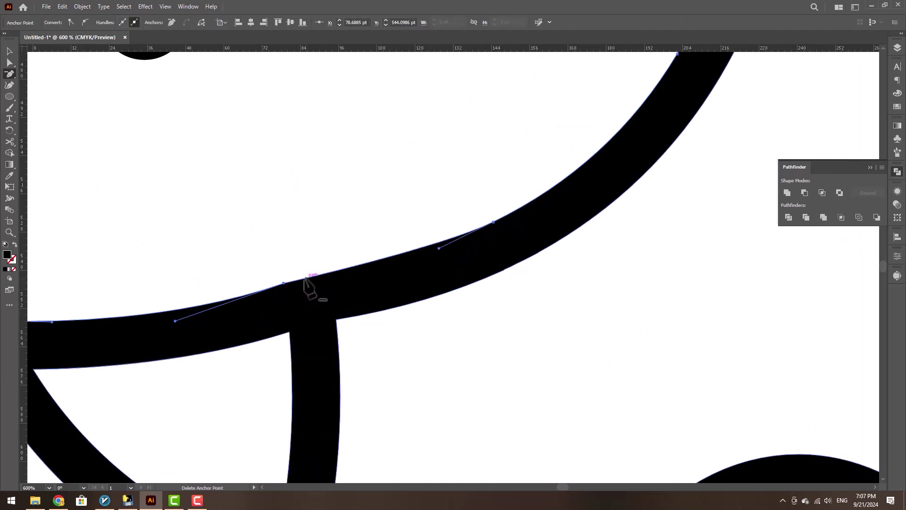
pyautogui.click(284, 283)
pyautogui.click(529, 265)
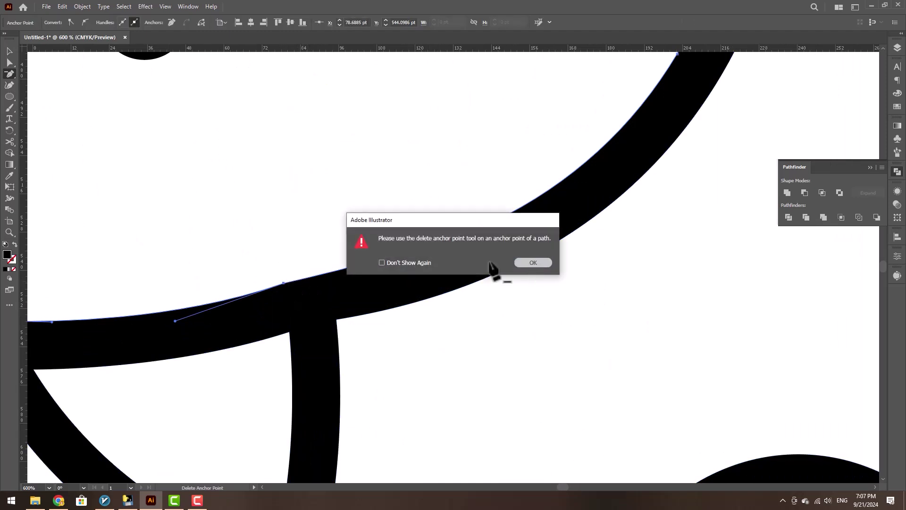
pyautogui.click(282, 284)
pyautogui.scroll(-1, 304, 300)
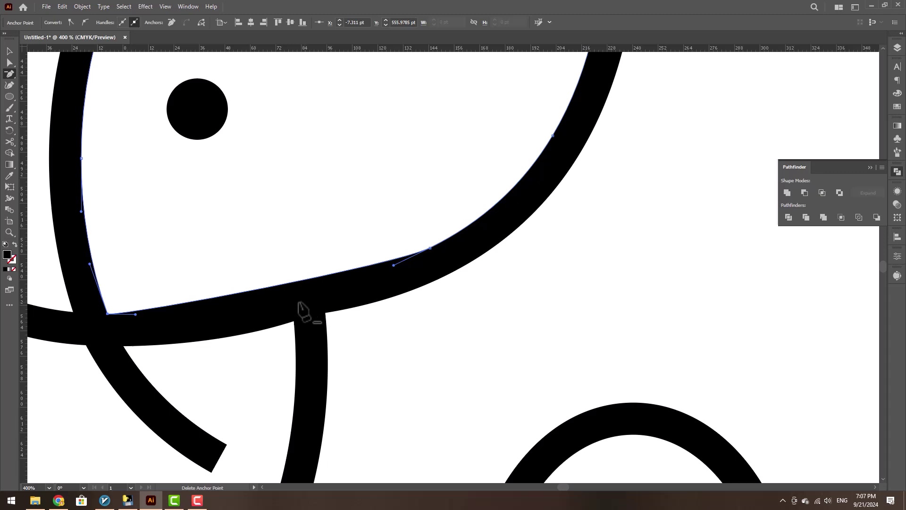
# Step: Smooth the edges of the head's lower curve near the front leg by extending their anchor handles with the Anchor Point tool
pyautogui.moveTo(135, 314); pyautogui.dragTo(263, 305)
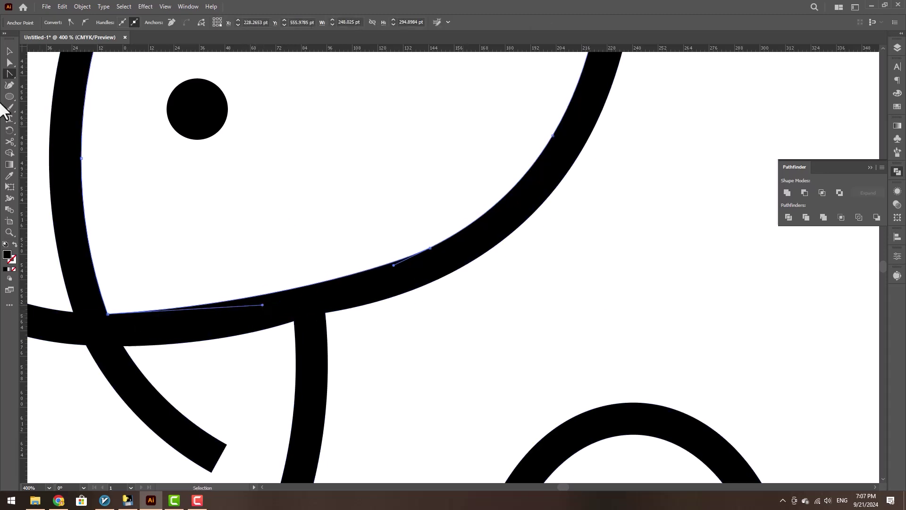
pyautogui.scroll(-3, 295, 284)
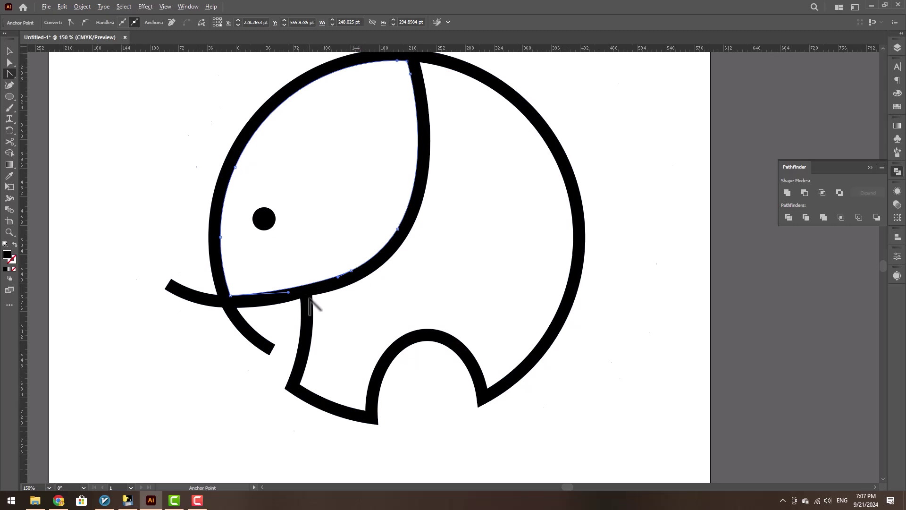
pyautogui.scroll(3, 309, 298)
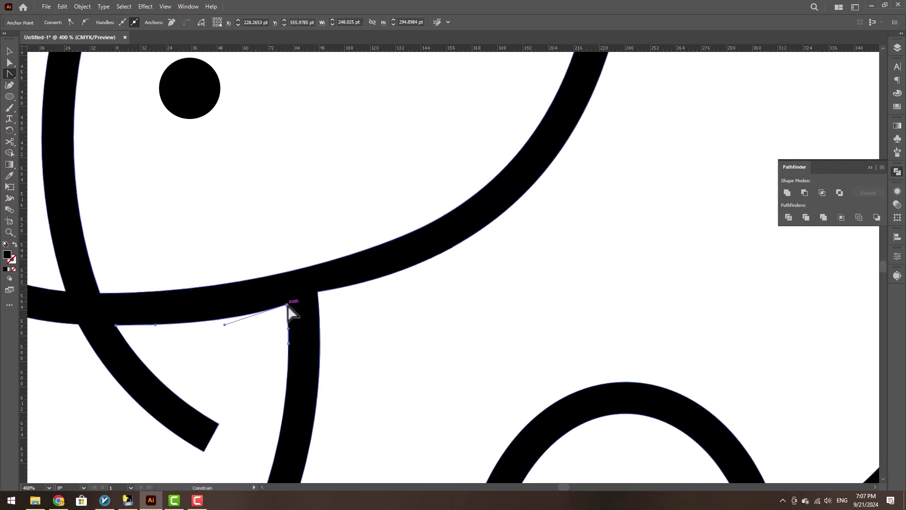
pyautogui.scroll(-3, 292, 312)
pyautogui.press('v')
# Step: Try rounding the end corners of the tusk and trunk with a corner radius of about 7.5 pt, and undo it
pyautogui.scroll(2, 299, 329)
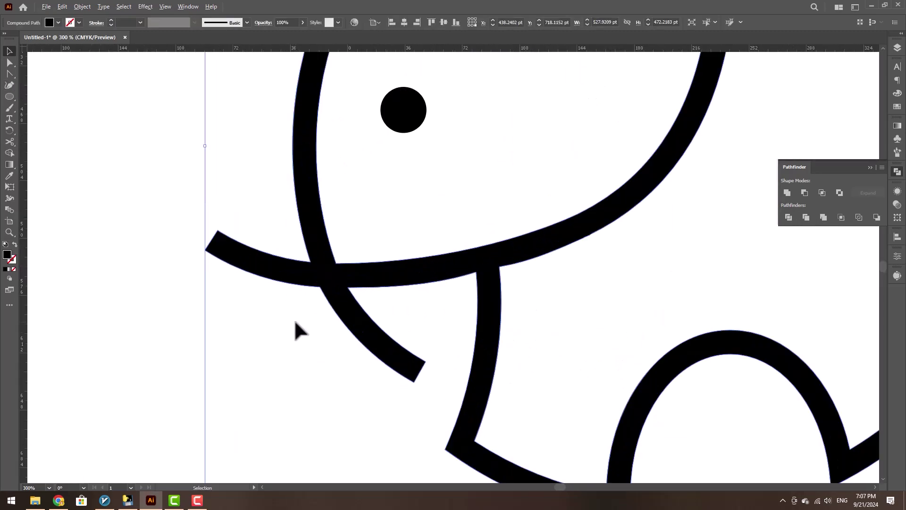
pyautogui.click(9, 63)
pyautogui.moveTo(200, 214); pyautogui.dragTo(239, 257)
pyautogui.moveTo(434, 355); pyautogui.dragTo(373, 326)
pyautogui.scroll(-3, 359, 318)
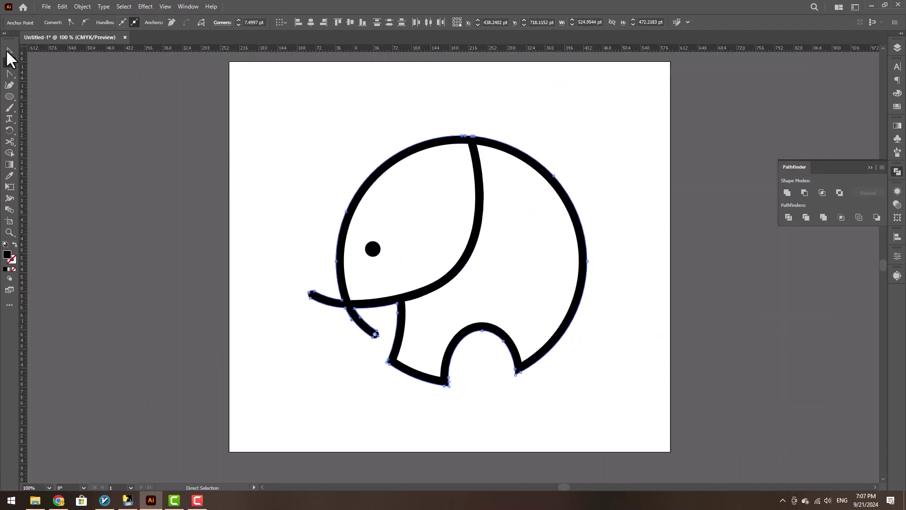
pyautogui.click(9, 51)
pyautogui.click(708, 346)
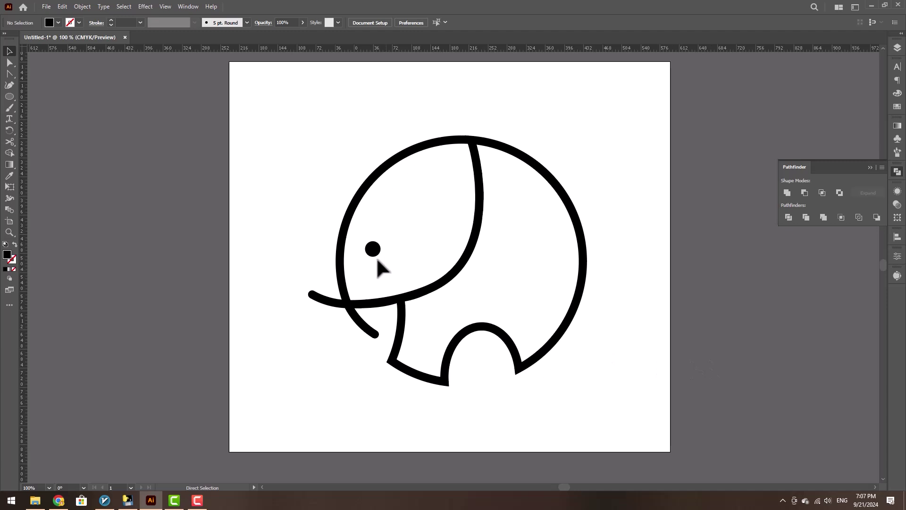
pyautogui.hotkey('ctrl', 'z')
pyautogui.hotkey('ctrl', 'z')
pyautogui.click(559, 387)
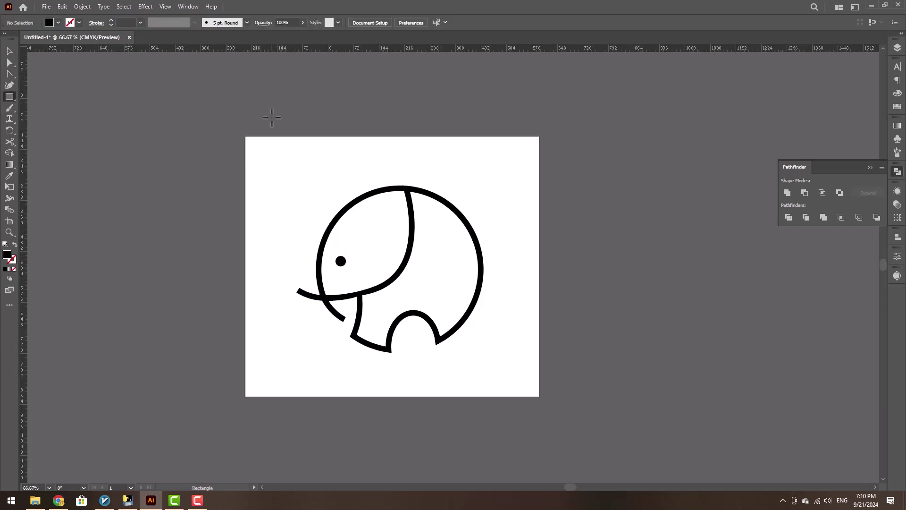
# Step: Draw a rectangle covering the whole artboard, about 831 by 736 pt, and fill it with C 80%, M 40%, Y 2%, K 0%
pyautogui.moveTo(244, 135)
pyautogui.mouseDown()
pyautogui.moveTo(305, 169)
pyautogui.moveTo(539, 404)
pyautogui.moveTo(539, 397)
pyautogui.mouseUp()
pyautogui.doubleClick(7, 255)
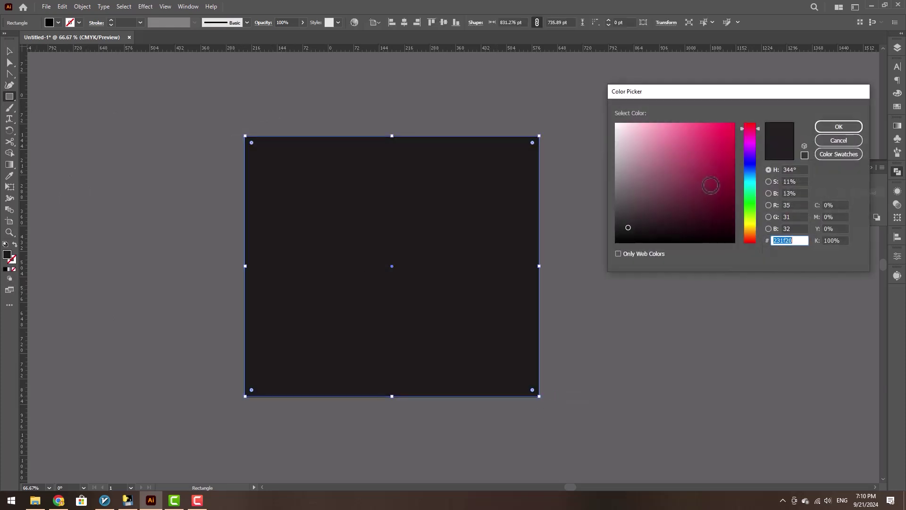
pyautogui.moveTo(711, 185)
pyautogui.mouseDown()
pyautogui.moveTo(757, 172)
pyautogui.moveTo(752, 180)
pyautogui.mouseUp()
pyautogui.click(835, 204)
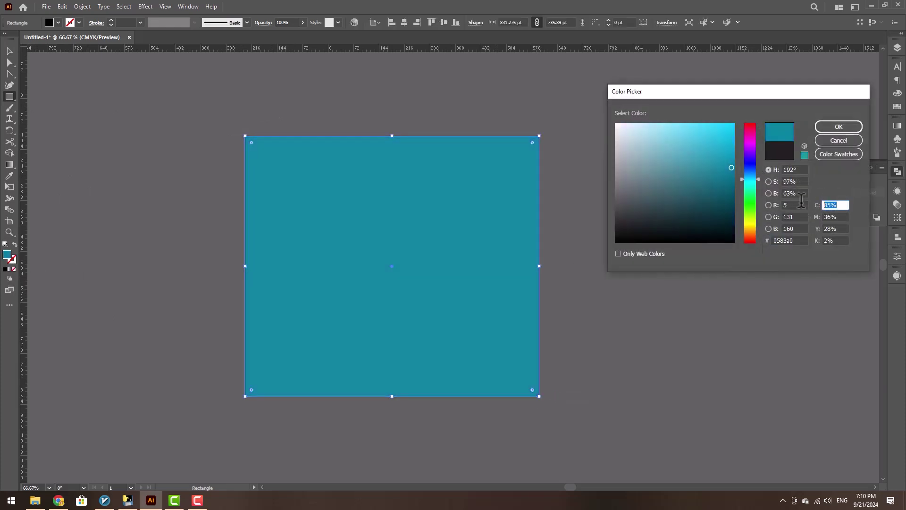
pyautogui.write('80')
pyautogui.press('Tab')
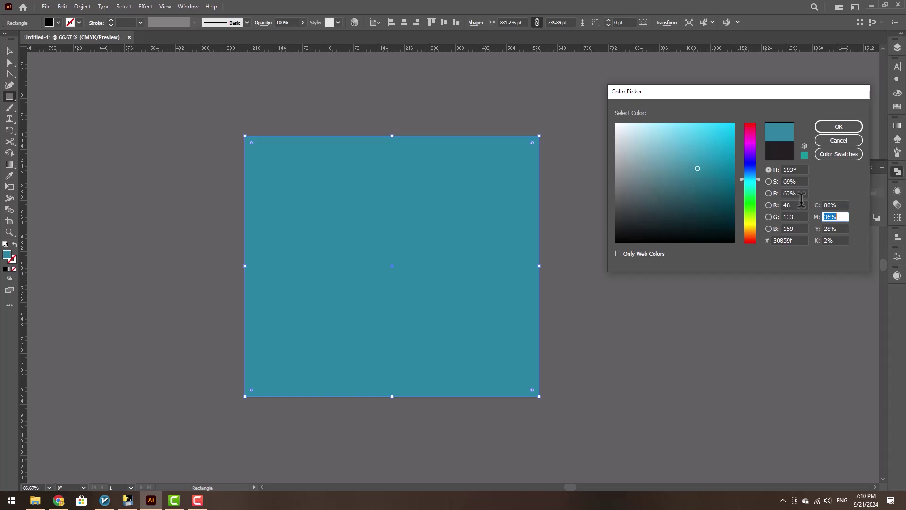
pyautogui.write('40')
pyautogui.press('Tab')
pyautogui.write('2')
pyautogui.press('Tab')
pyautogui.write('0')
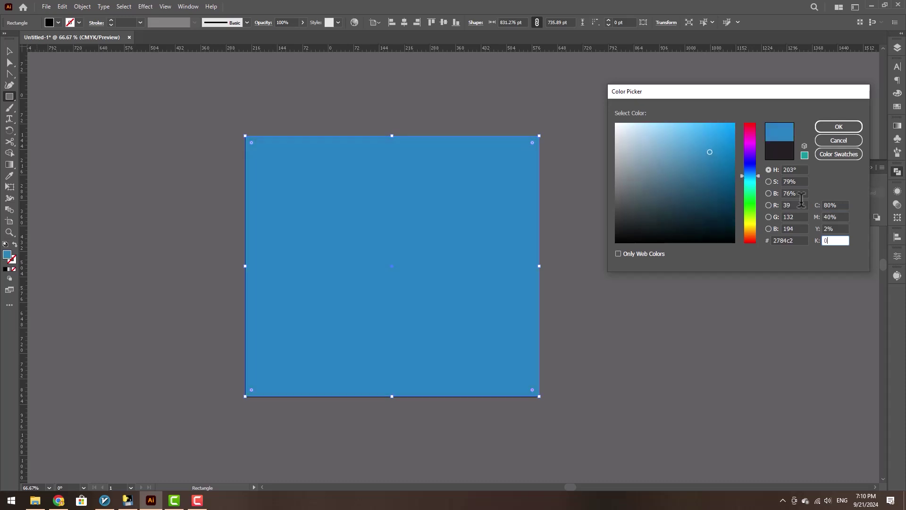
pyautogui.press('Return')
# Step: Send the blue rectangle to the back behind the elephant and deselect it
pyautogui.rightClick(428, 299)
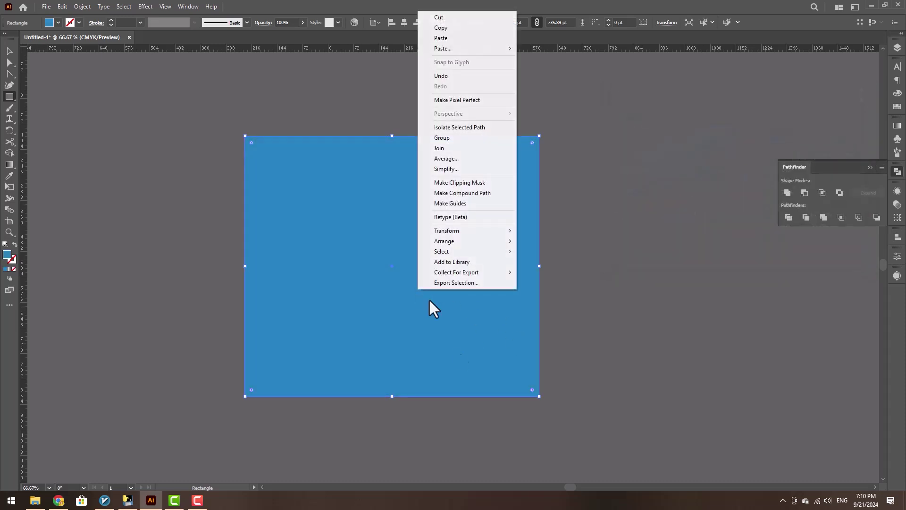
pyautogui.moveTo(475, 242)
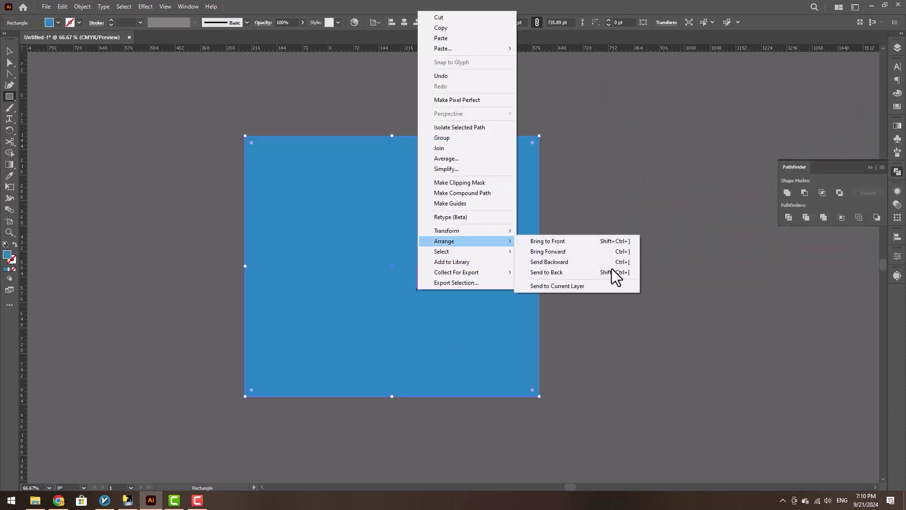
pyautogui.click(562, 273)
pyautogui.keyDown('ctrl'); pyautogui.click(552, 272); pyautogui.keyUp('ctrl')
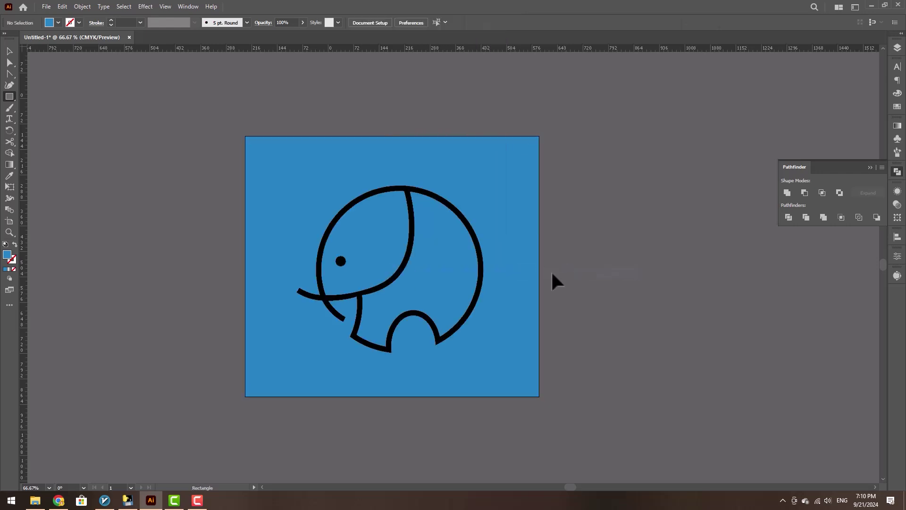
# Step: Fill the elephant and its eye with near-white fff5f8 and scale them down about their centre to about 423 by 379 pt
pyautogui.hotkey('ctrl', 'a')
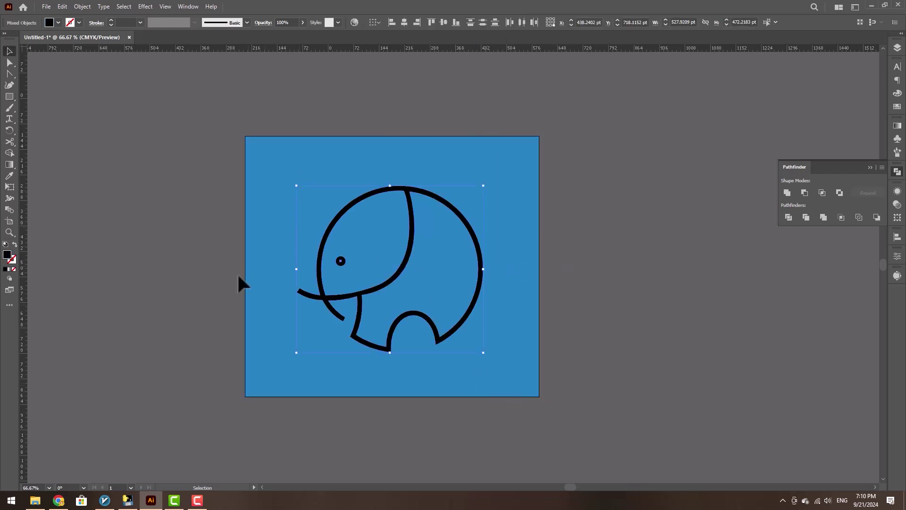
pyautogui.doubleClick(9, 255)
pyautogui.moveTo(650, 139); pyautogui.dragTo(621, 123)
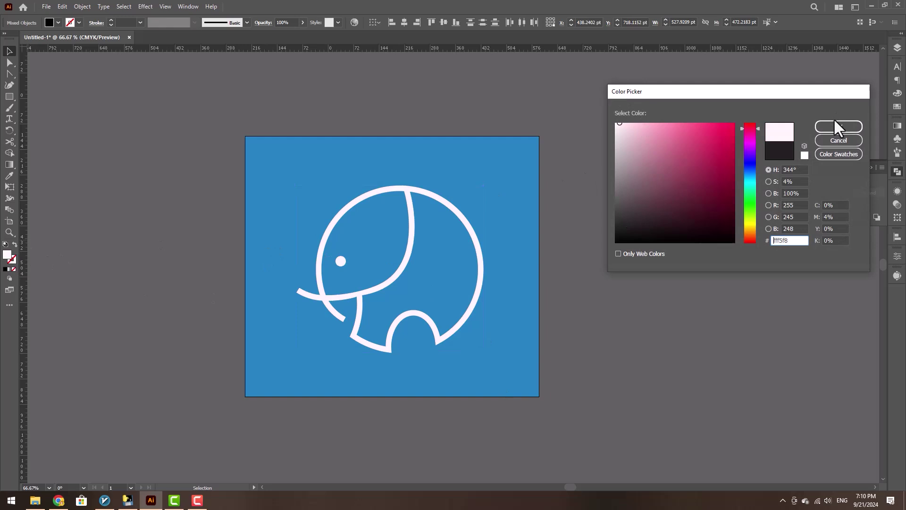
pyautogui.click(836, 126)
pyautogui.moveTo(484, 352); pyautogui.dragTo(461, 336)
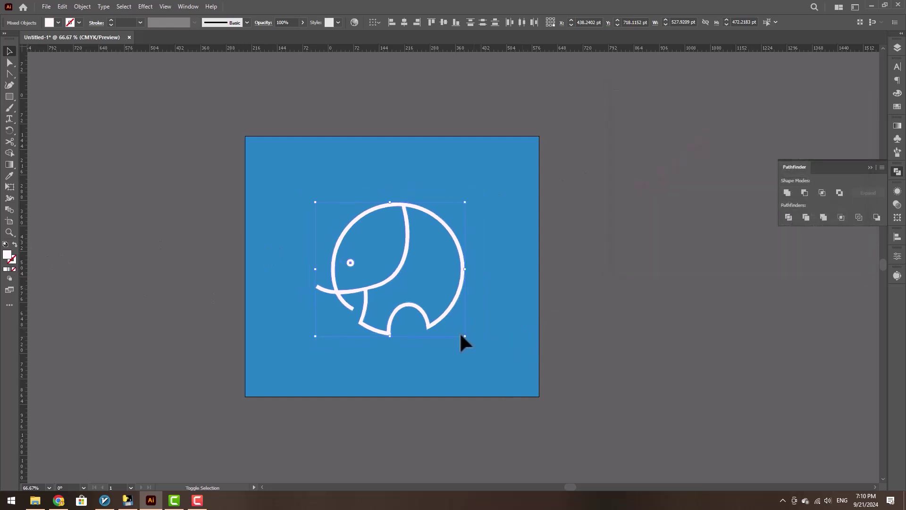
pyautogui.click(322, 324)
# Step: Draw a closed Pen shape across the trunk directly below the tusk curve, with its lower edge curved parallel to the tusk
pyautogui.scroll(5, 324, 314)
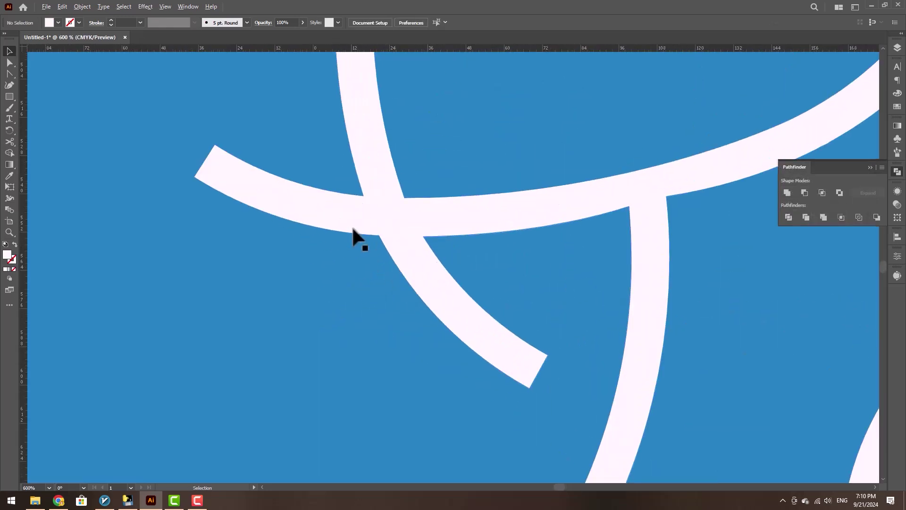
pyautogui.scroll(2, 355, 237)
pyautogui.click(304, 234)
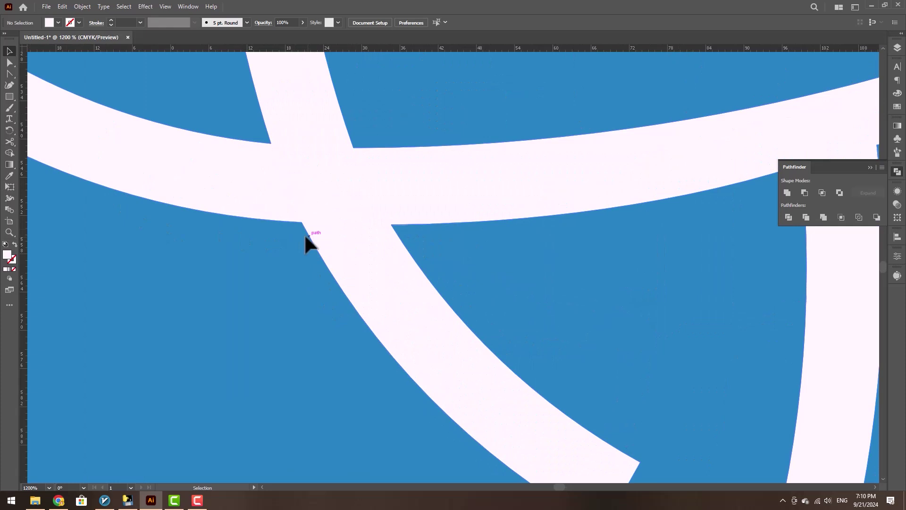
pyautogui.moveTo(9, 84); pyautogui.dragTo(46, 74)
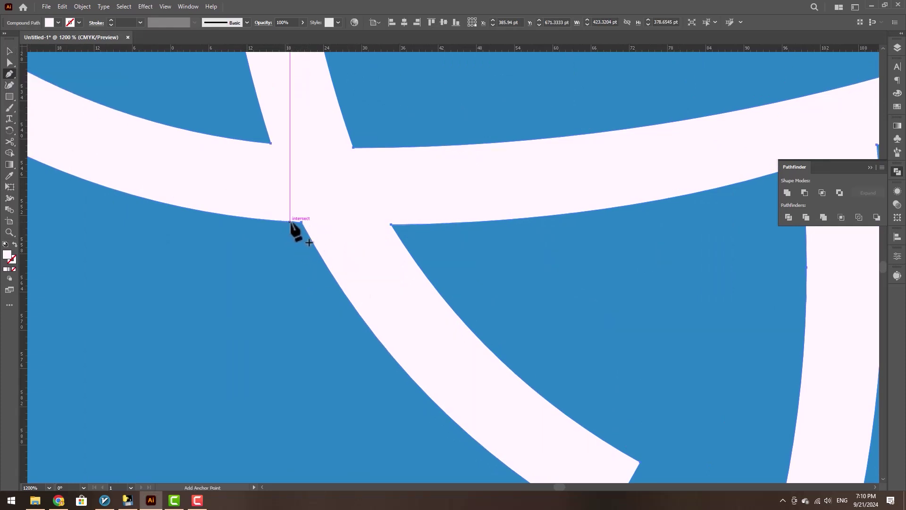
pyautogui.click(391, 224)
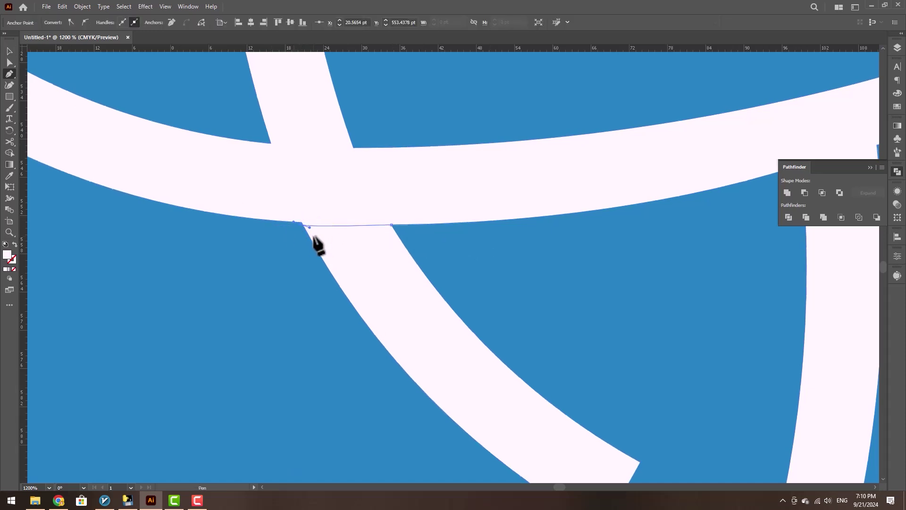
pyautogui.scroll(3, 295, 226)
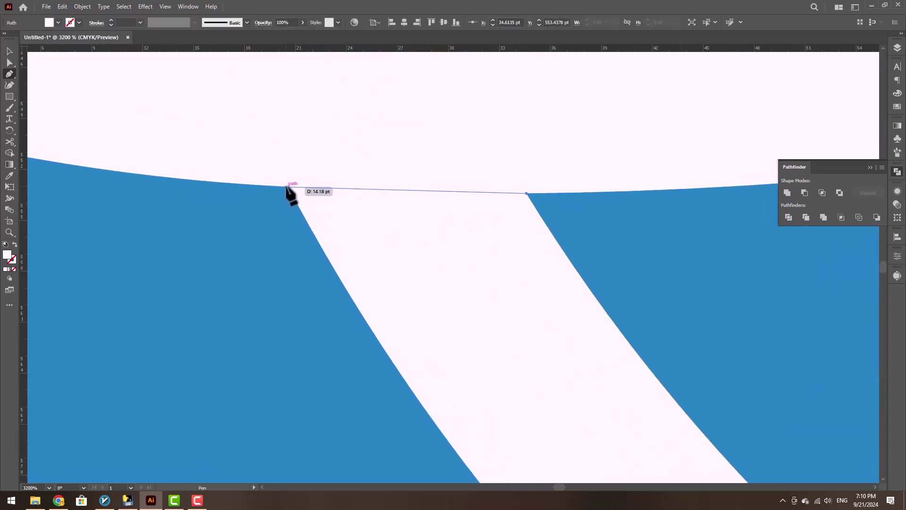
pyautogui.click(286, 186)
pyautogui.click(296, 234)
pyautogui.moveTo(580, 226); pyautogui.dragTo(621, 197)
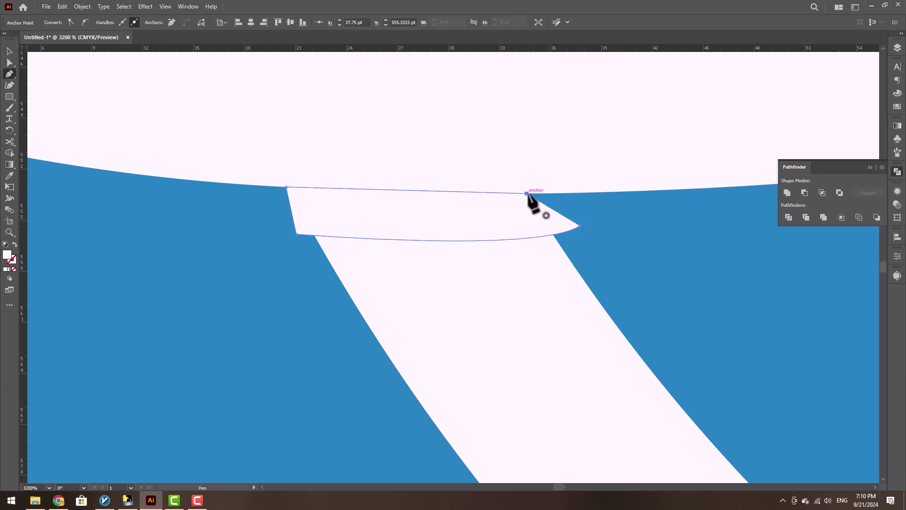
pyautogui.click(9, 51)
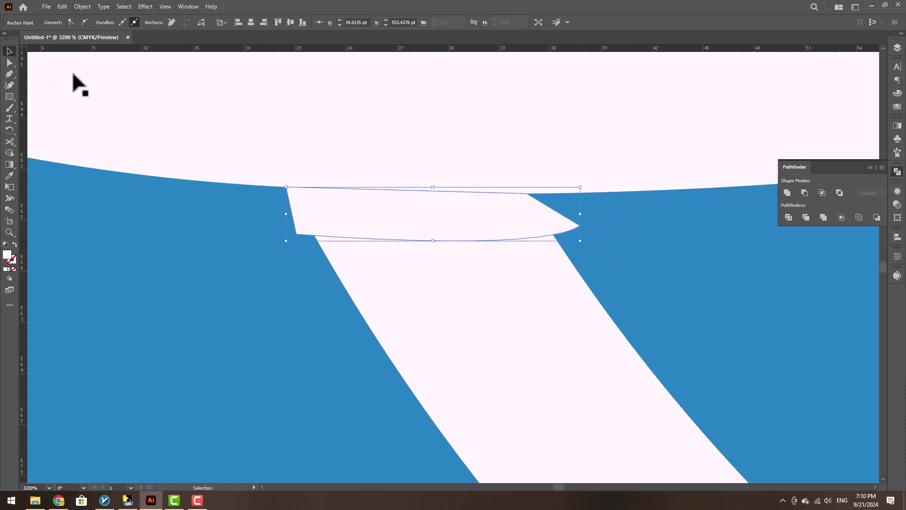
# Step: Select the Pen shape with the elephant and remove the overlapping area with Shape Builder to cut a gap below the tusk
pyautogui.keyDown('shift'); pyautogui.click(338, 165); pyautogui.keyUp('shift')
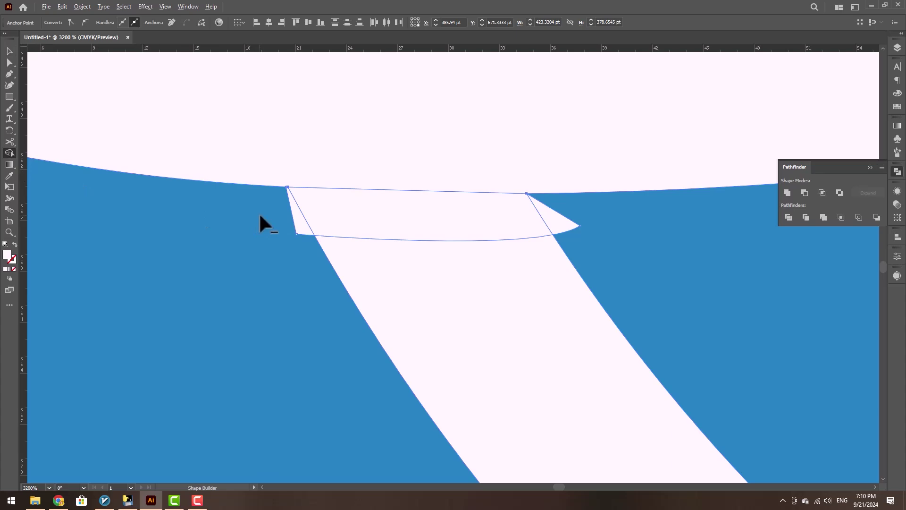
pyautogui.moveTo(260, 215); pyautogui.dragTo(657, 245)
pyautogui.click(9, 51)
pyautogui.scroll(-6, 676, 272)
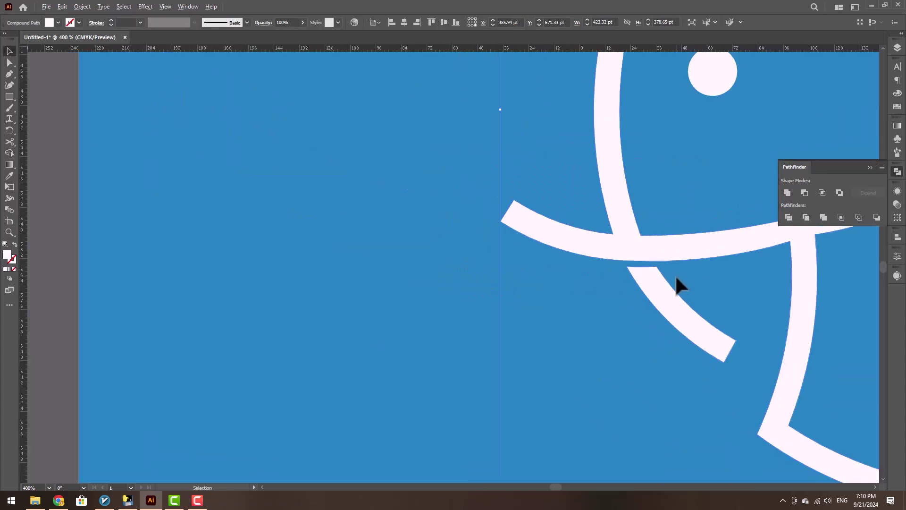
pyautogui.scroll(-1, 672, 293)
# Step: Draw a closed Pen shape across the upper end of the trunk piece, with its lower edge curved parallel to the tusk
pyautogui.scroll(7, 424, 288)
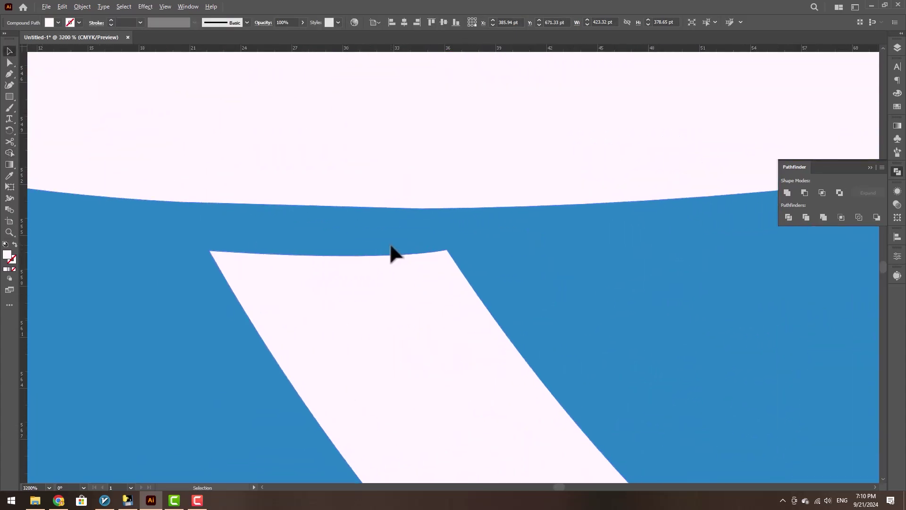
pyautogui.click(219, 315)
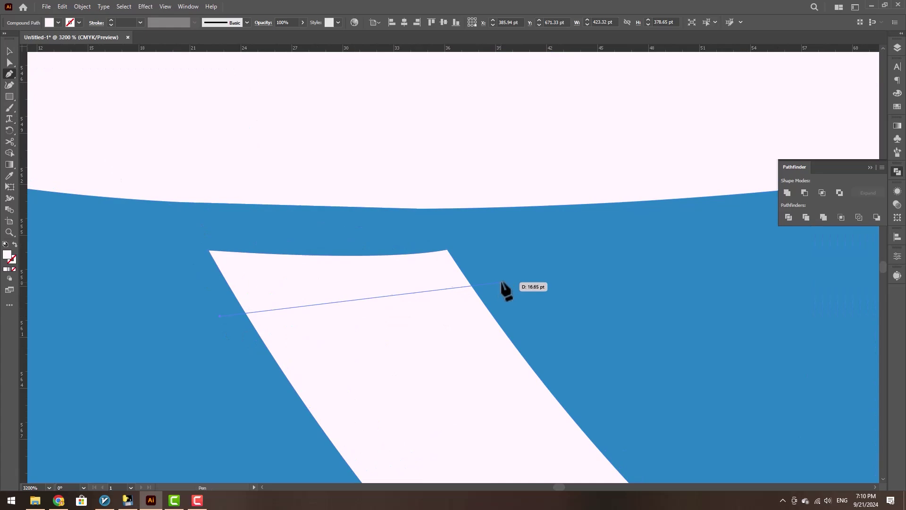
pyautogui.moveTo(500, 288); pyautogui.dragTo(605, 262)
pyautogui.click(406, 229)
pyautogui.click(204, 226)
pyautogui.click(165, 253)
pyautogui.click(219, 316)
# Step: Add the elephant to the selection and remove the overlap with Shape Builder to widen the gap below the tusk
pyautogui.keyDown('ctrl'); pyautogui.keyDown('shift'); pyautogui.click(104, 182); pyautogui.keyUp('shift'); pyautogui.keyUp('ctrl')
pyautogui.click(10, 152)
pyautogui.moveTo(191, 250); pyautogui.dragTo(512, 273)
pyautogui.press('v')
pyautogui.scroll(-11, 479, 313)
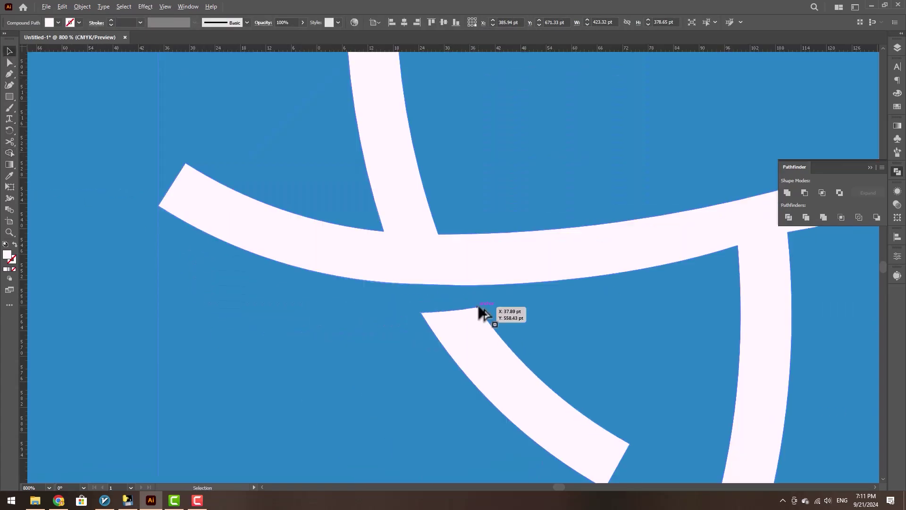
# Step: Shift the eye slightly within the head, and scale the elephant and eye down a little, placing them higher on the background
pyautogui.moveTo(368, 251); pyautogui.dragTo(377, 254)
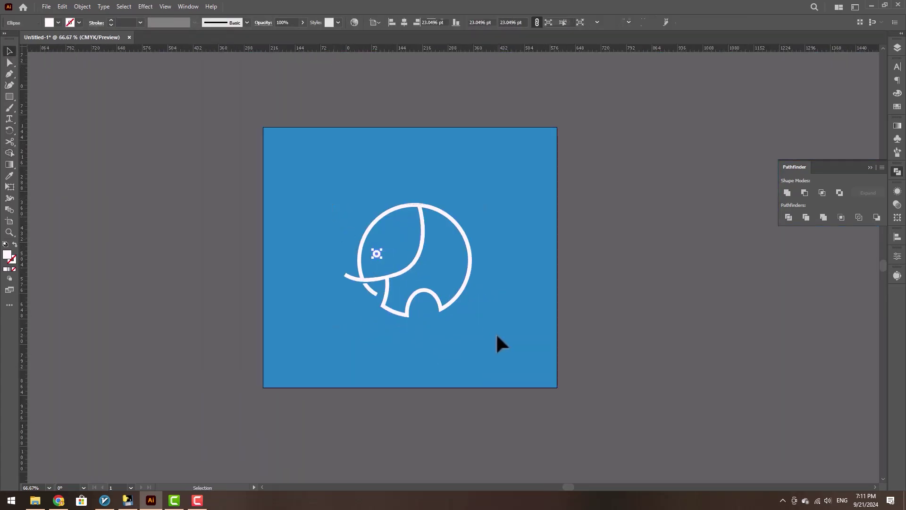
pyautogui.hotkey('ctrl', 'a')
pyautogui.moveTo(472, 317); pyautogui.dragTo(435, 282)
# Step: Add the text "elephant logo" below the elephant, set it in small caps and reduce it to about 52 pt
pyautogui.press('t')
pyautogui.click(416, 325)
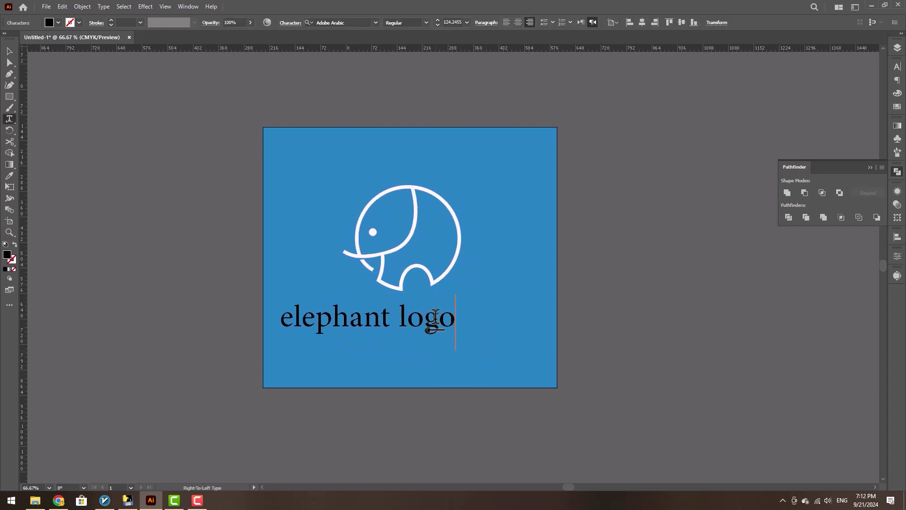
pyautogui.hotkey('ctrl', 'a')
pyautogui.click(897, 67)
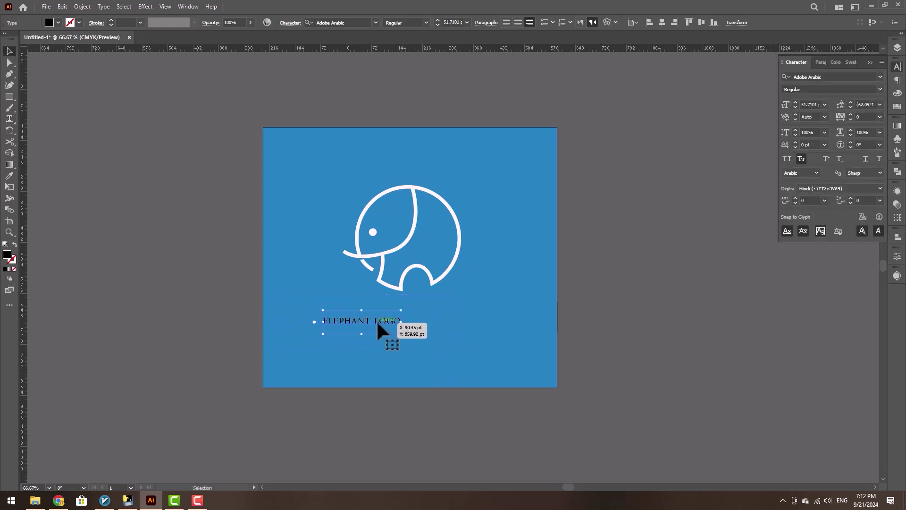
# Step: Arrange the text under the elephant as two left-aligned, near-white lines at 70 pt with 48 pt leading
pyautogui.moveTo(377, 320); pyautogui.dragTo(422, 312)
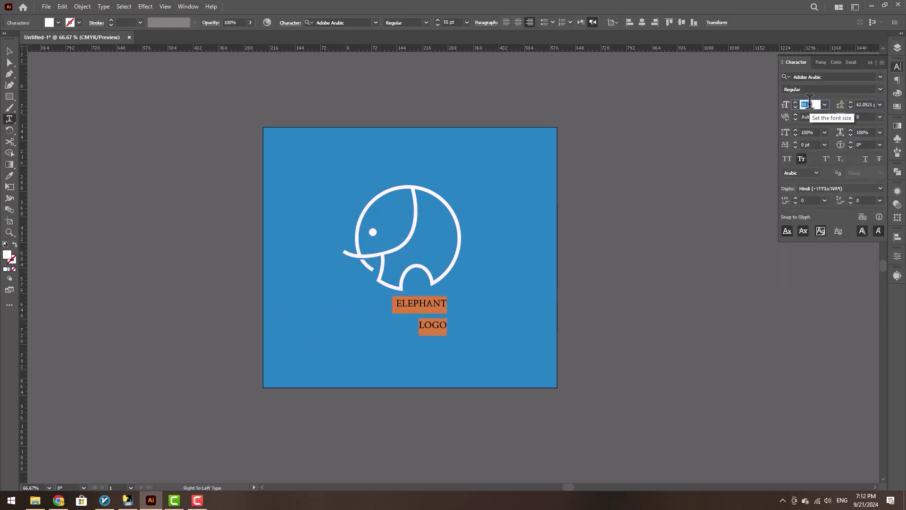
pyautogui.click(821, 62)
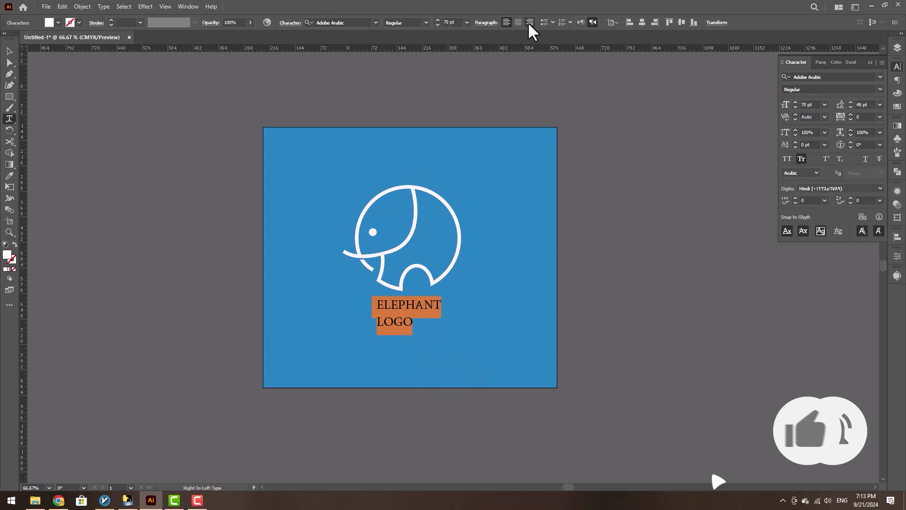